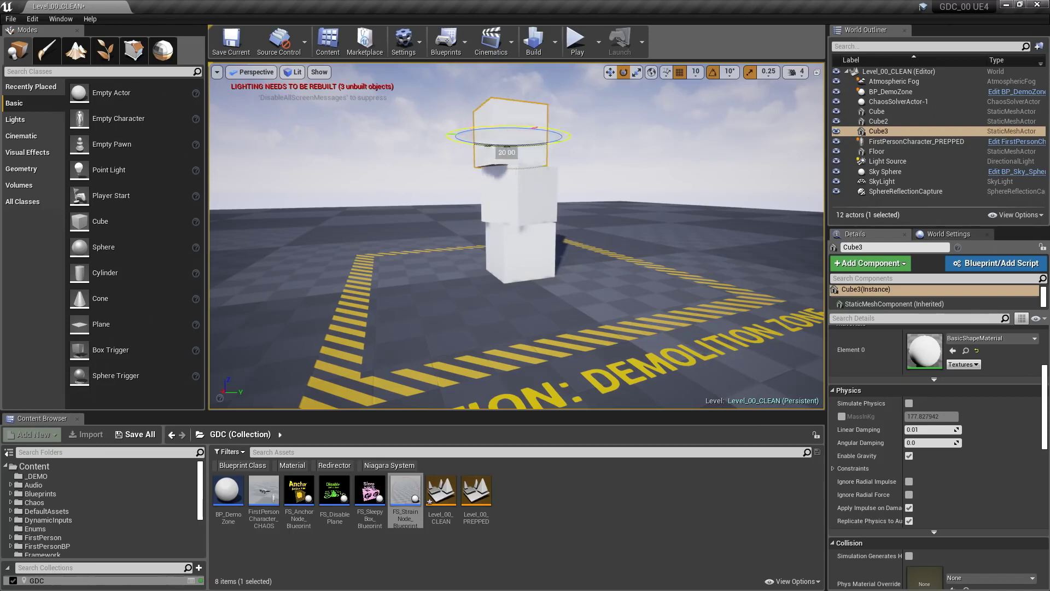
# Duplicate the top cube upward to stack a fourth cube and rotate the copy so it sits askew.
pyautogui.press('w')
pyautogui.moveTo(509, 103); pyautogui.dragTo(538, 81)
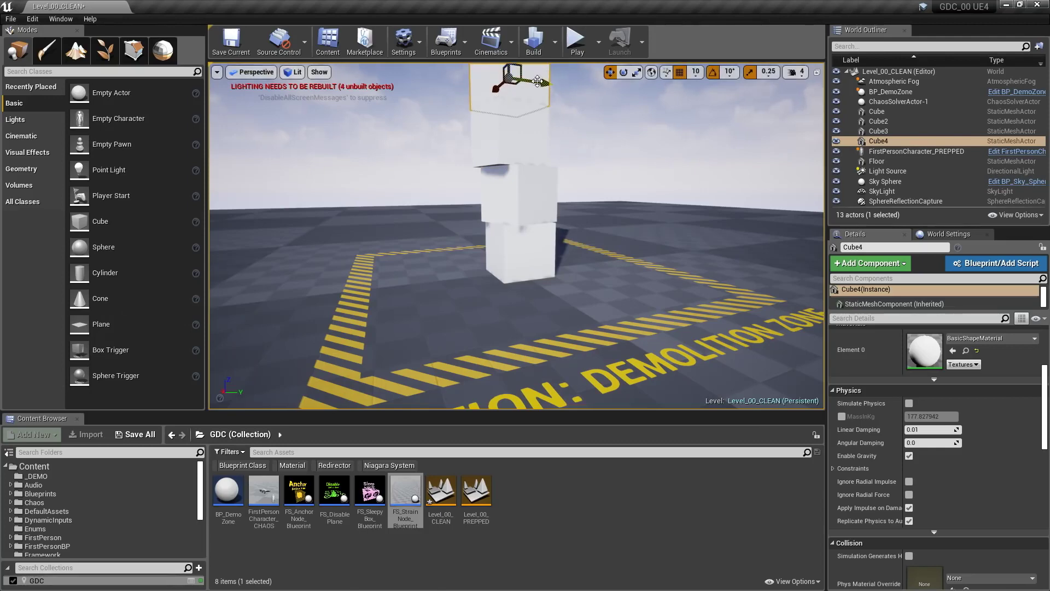
pyautogui.press('e')
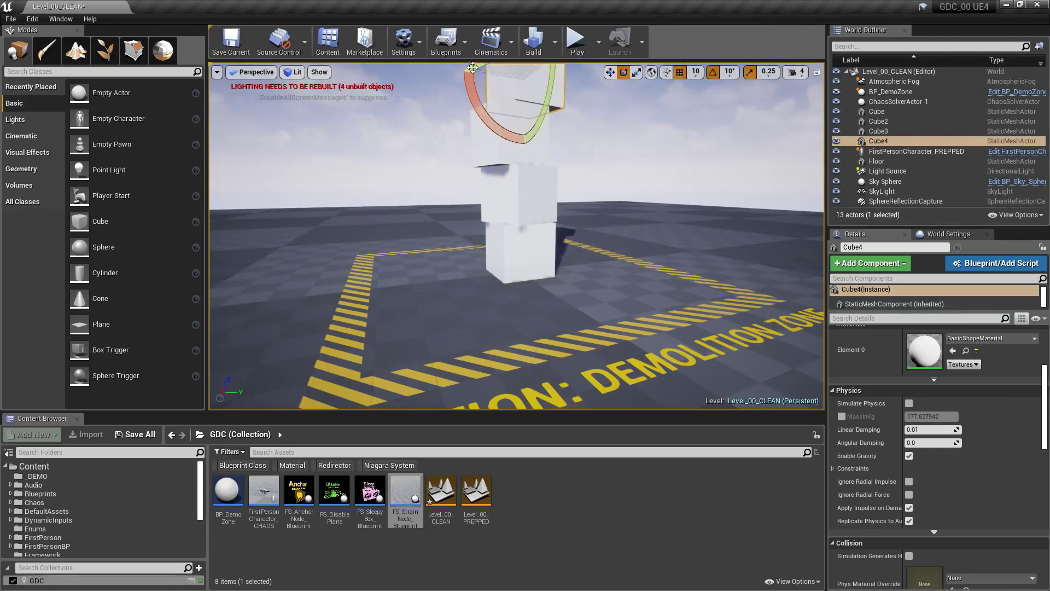
pyautogui.moveTo(474, 67); pyautogui.dragTo(558, 171)
pyautogui.moveTo(563, 183); pyautogui.dragTo(563, 183, button='right')
pyautogui.moveTo(429, 239); pyautogui.dragTo(429, 239, button='right')
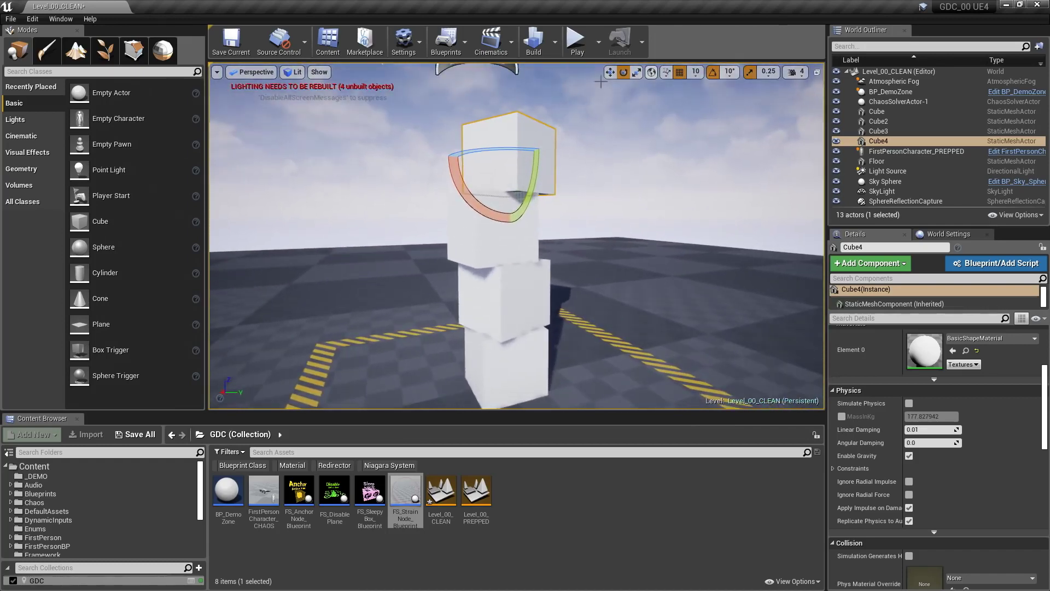
# Create a Geometry Collection asset in the _DEMO folder from all four stacked cubes, keeping the default name.
pyautogui.keyDown('ctrl'); pyautogui.moveTo(461, 246); pyautogui.dragTo(461, 246); pyautogui.keyUp('ctrl')
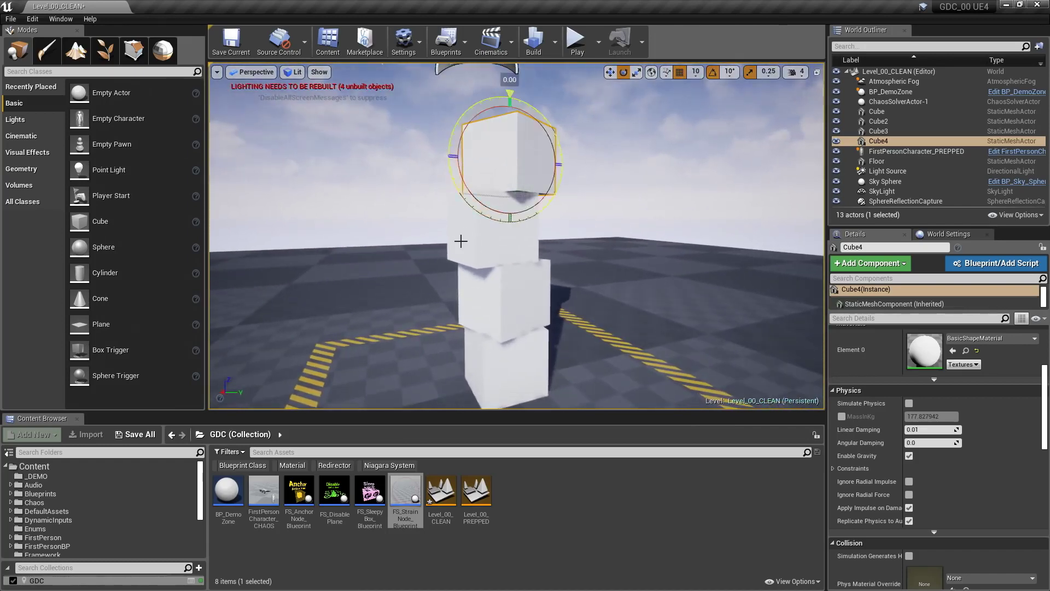
pyautogui.keyDown('ctrl'); pyautogui.click(479, 301); pyautogui.keyUp('ctrl')
pyautogui.keyDown('ctrl'); pyautogui.click(487, 358); pyautogui.keyUp('ctrl')
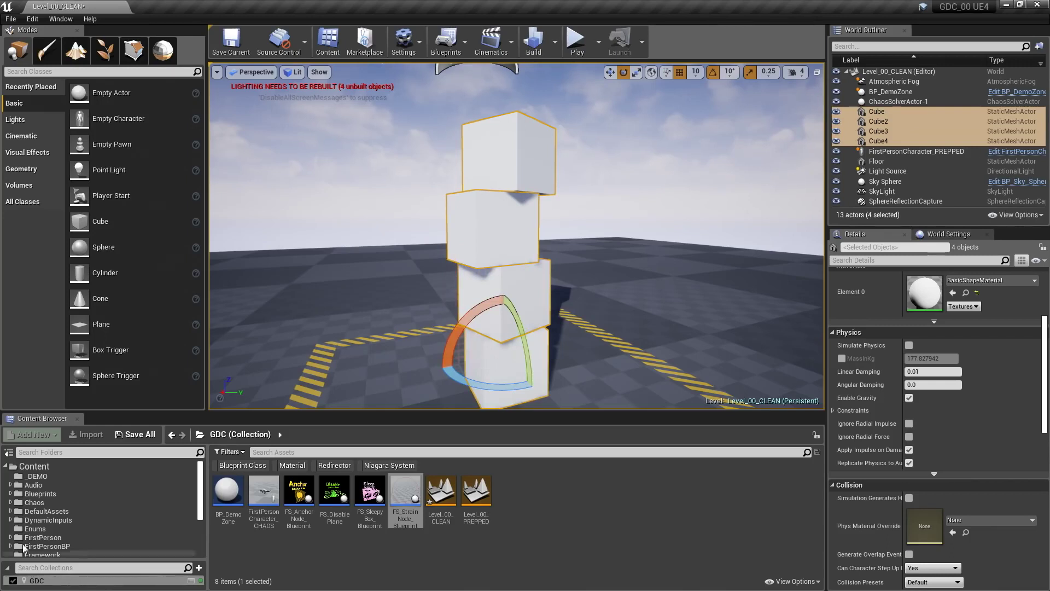
pyautogui.click(36, 476)
pyautogui.rightClick(307, 507)
pyautogui.moveTo(309, 503)
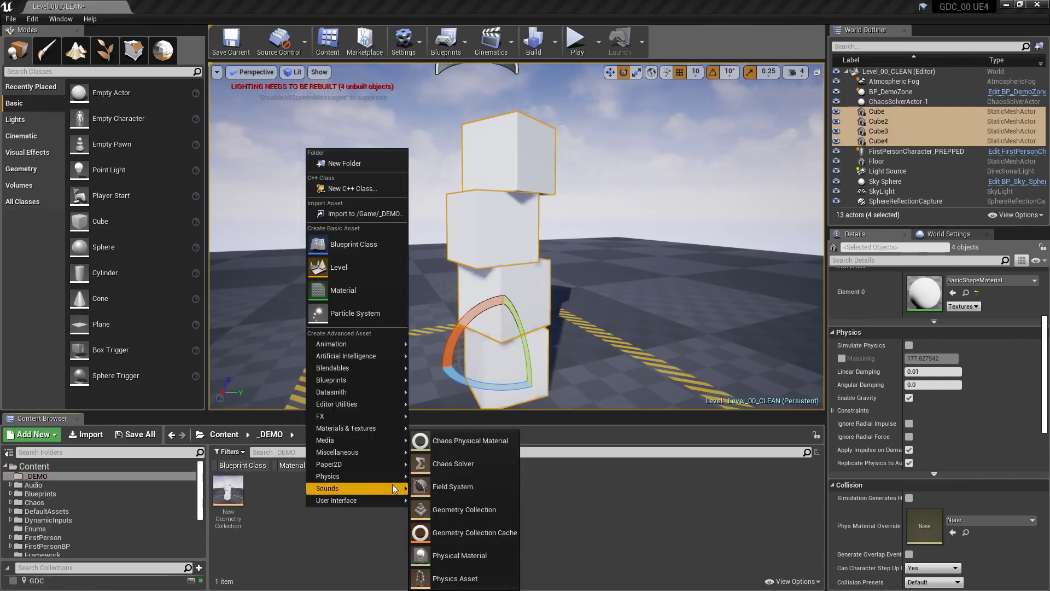
pyautogui.click(470, 510)
pyautogui.press('Return')
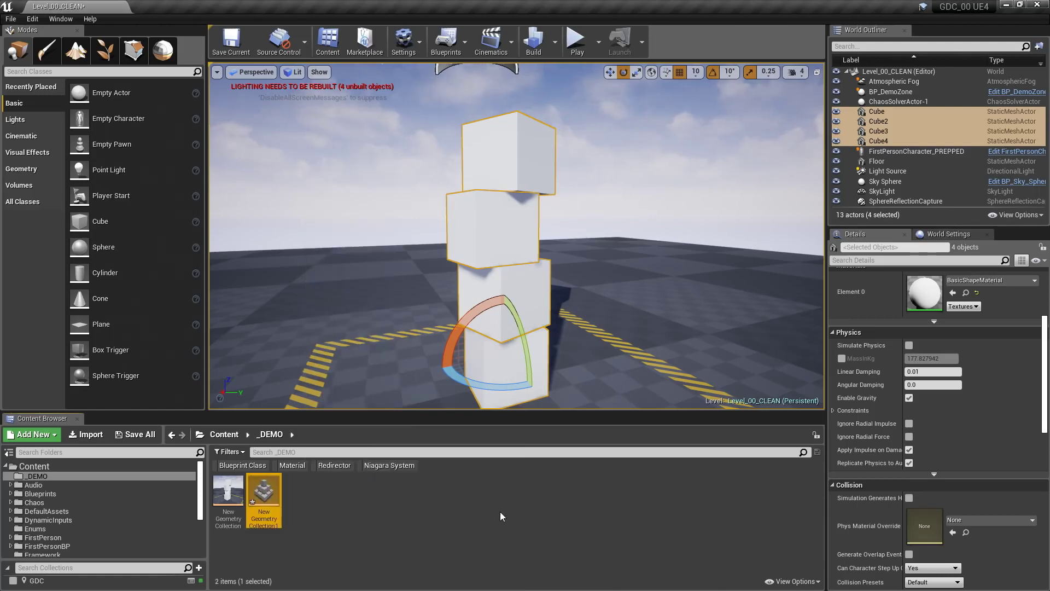
# Delete the four original stacked cubes from the level.
pyautogui.moveTo(622, 195); pyautogui.dragTo(616, 203, button='right')
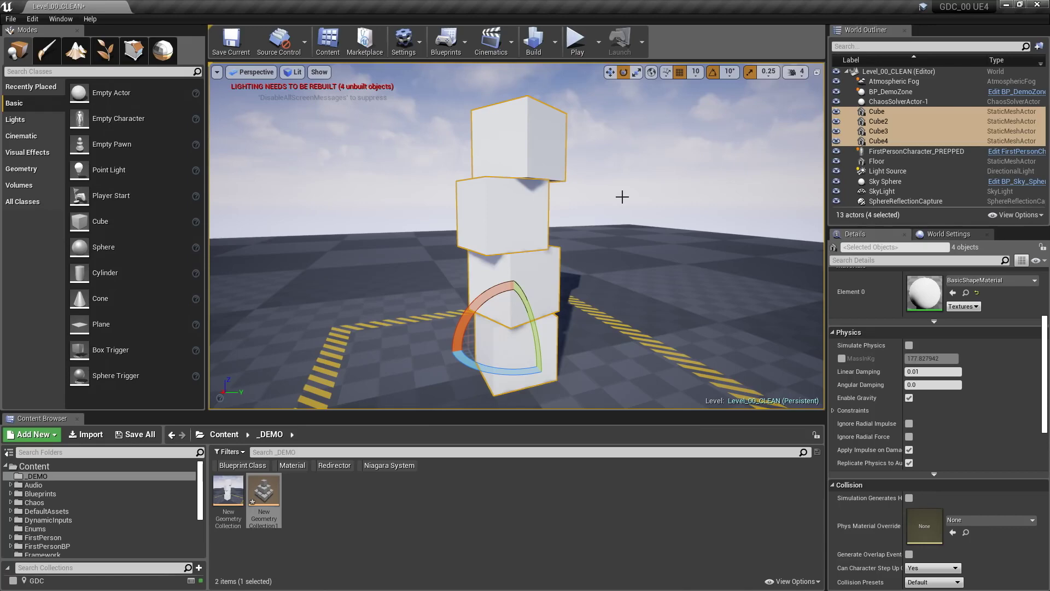
pyautogui.click(538, 144)
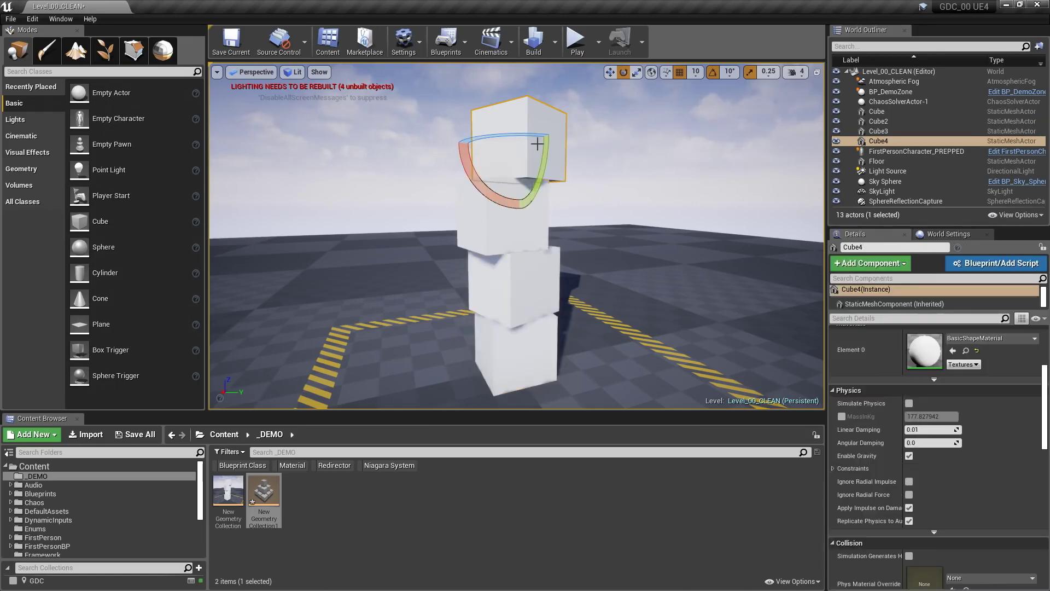
pyautogui.press('Delete')
pyautogui.click(520, 230)
pyautogui.press('Delete')
pyautogui.click(526, 270)
pyautogui.press('Delete')
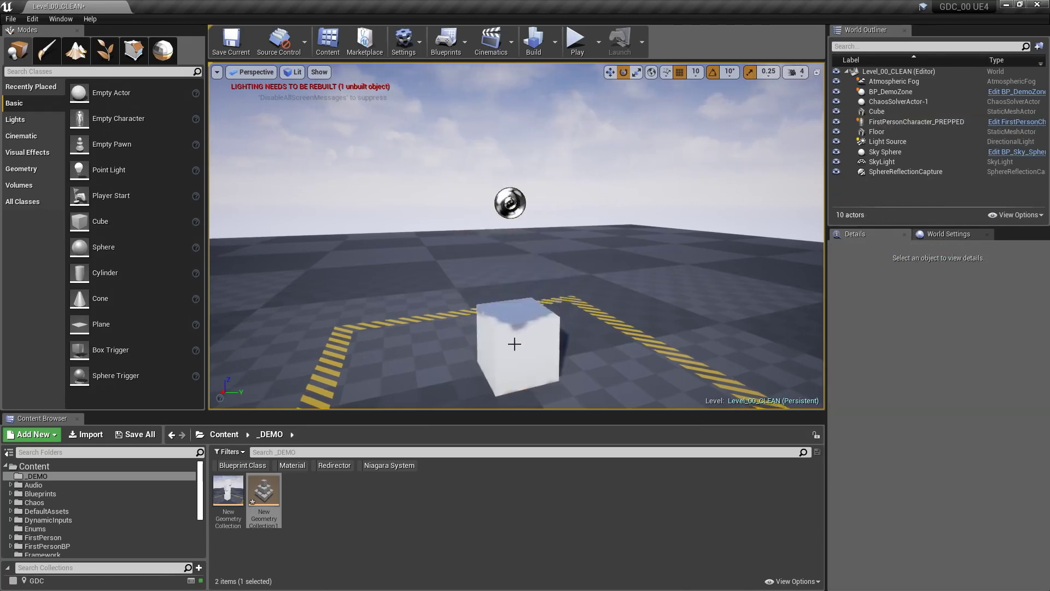
pyautogui.click(511, 345)
pyautogui.press('Delete')
# Place the NewGeometryCollection1 asset in the level where the cubes stood and save the level.
pyautogui.moveTo(264, 492); pyautogui.dragTo(510, 359)
pyautogui.press('w')
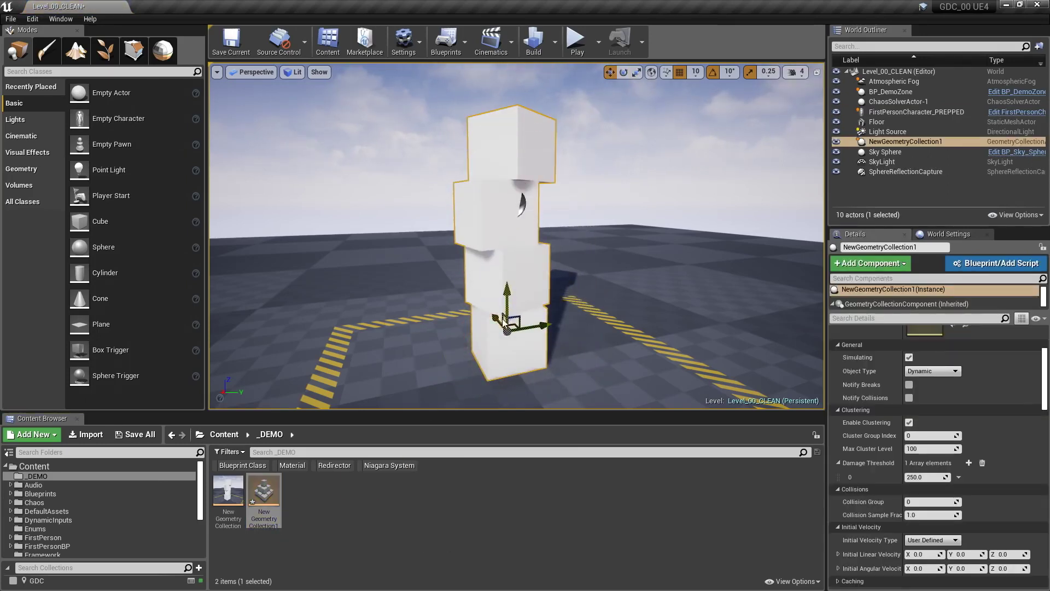
pyautogui.hotkey('ctrl', 's')
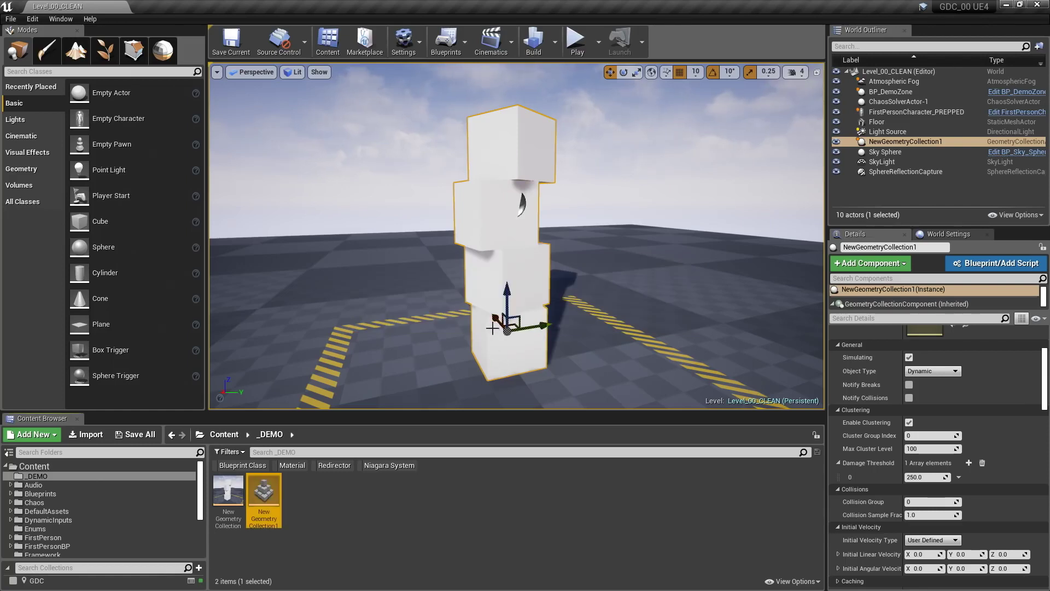
pyautogui.moveTo(493, 329); pyautogui.dragTo(476, 327)
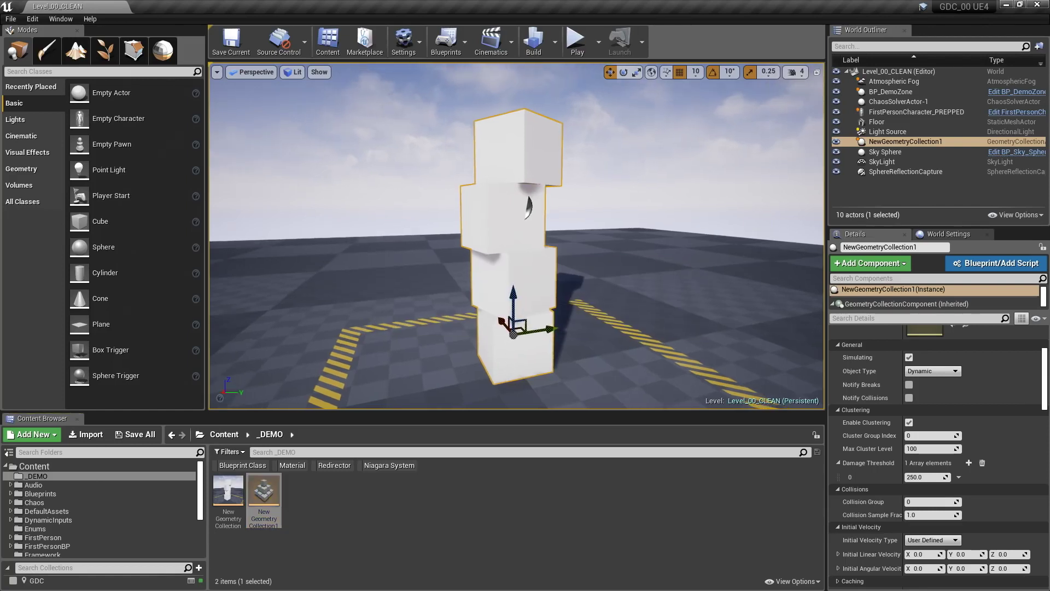
# Switch to the mesh editing Fracture tools, select the stacked geometry collection, and review its fracture settings.
pyautogui.click(165, 52)
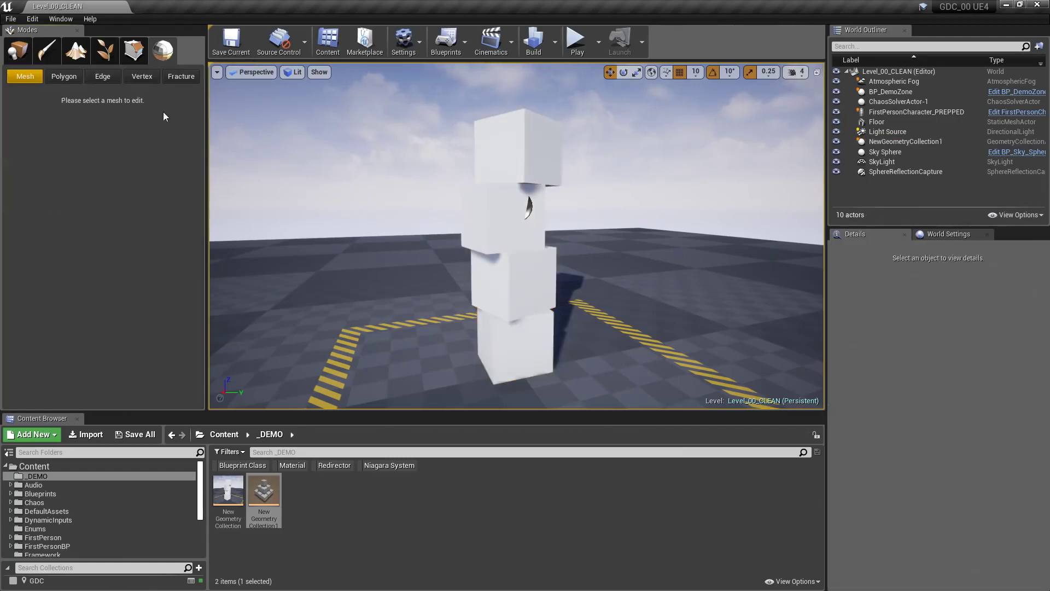
pyautogui.click(183, 76)
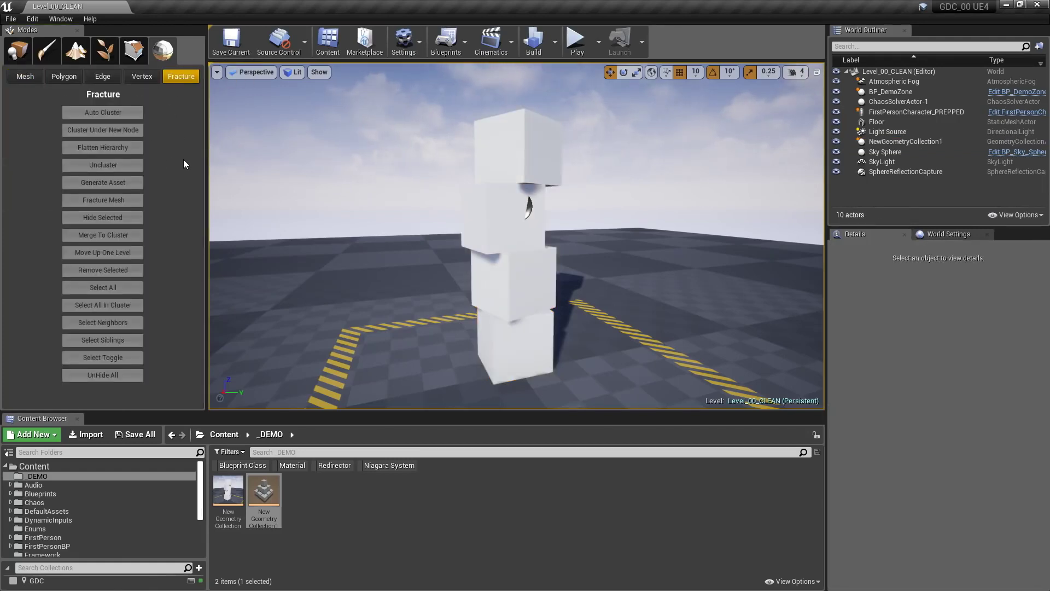
pyautogui.click(504, 141)
pyautogui.scroll(-4, 156, 201)
pyautogui.scroll(4, 156, 198)
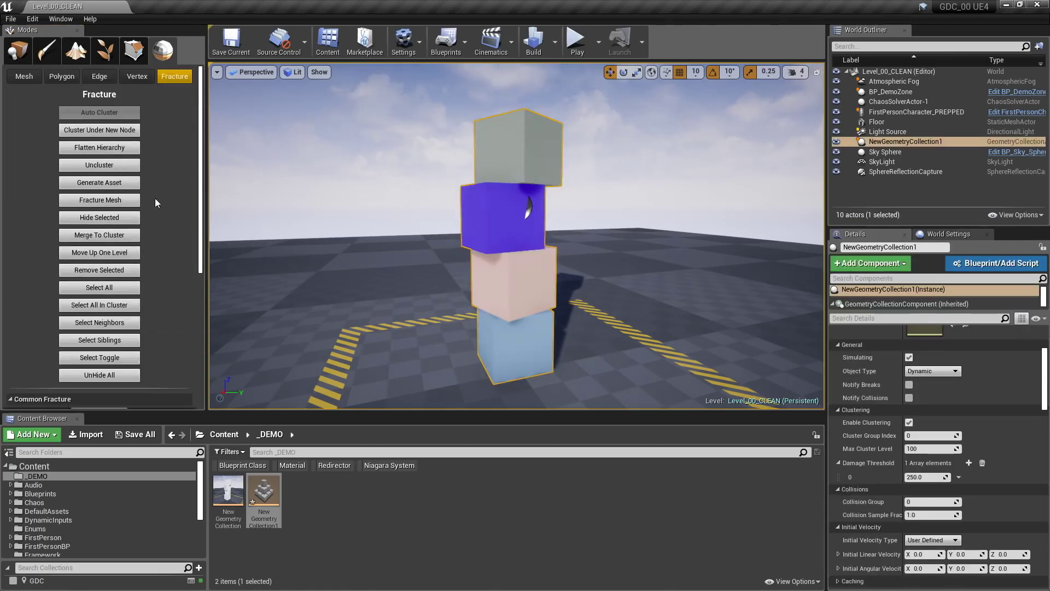
pyautogui.scroll(-3, 153, 213)
pyautogui.scroll(-4, 163, 216)
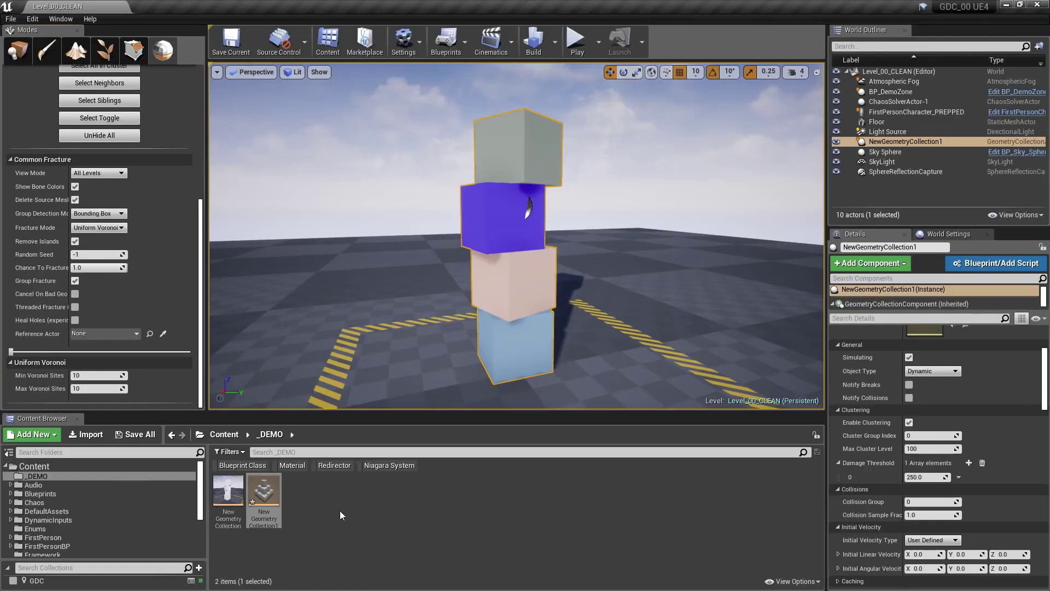
# Open the NewGeometryCollection1 asset and set its collision Implicit Type to Level Set.
pyautogui.doubleClick(264, 491)
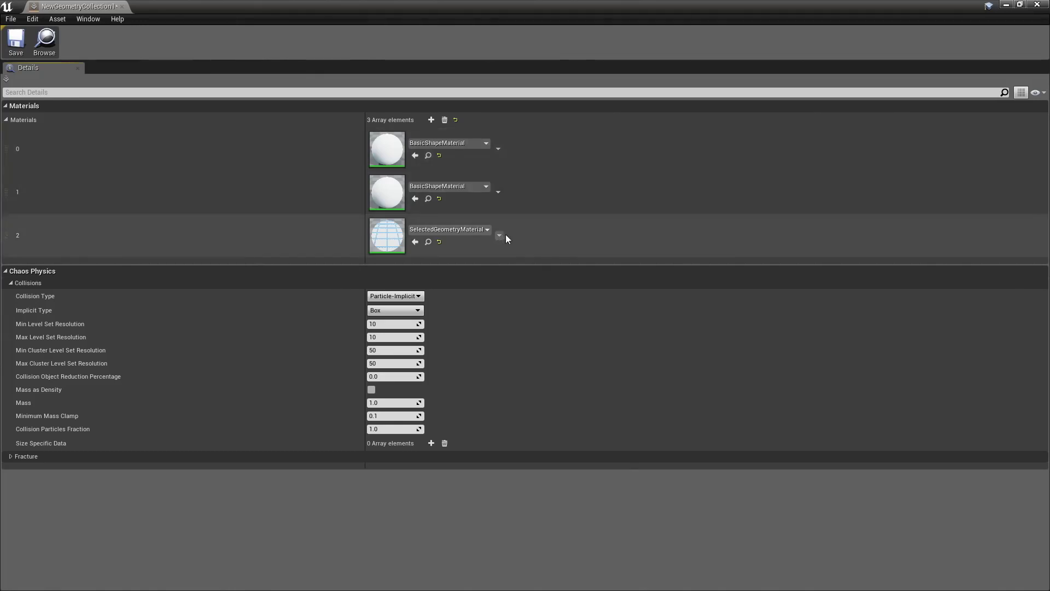
pyautogui.click(419, 312)
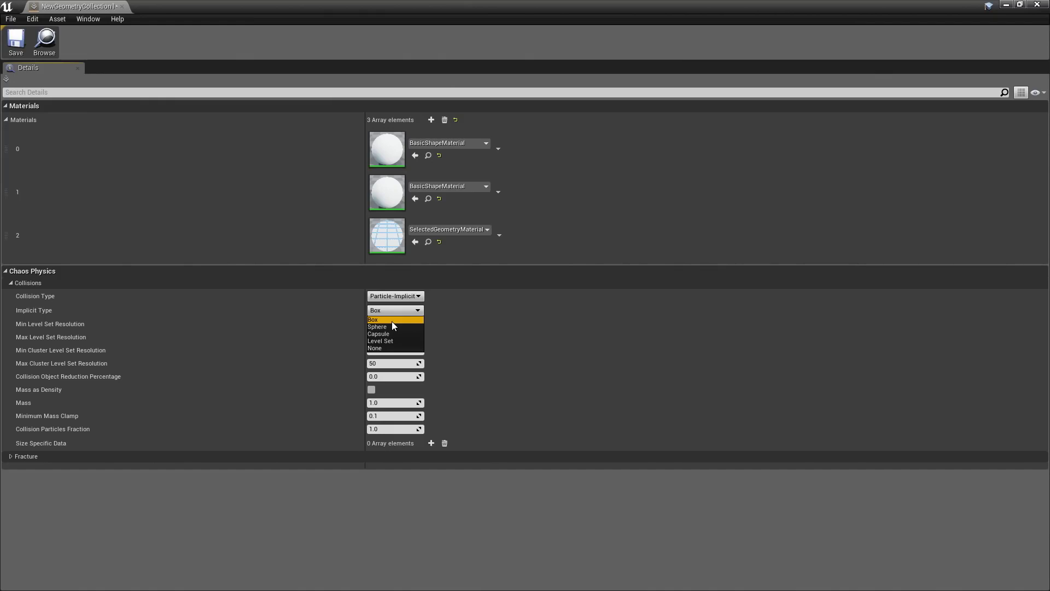
pyautogui.click(388, 342)
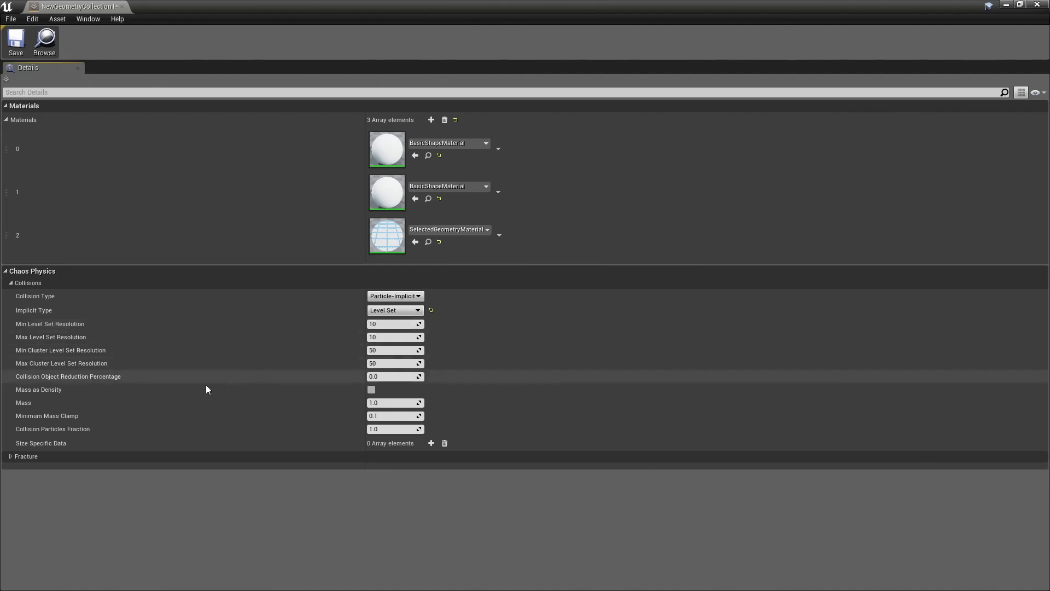
# Enable Mass as Density, set the Mass to 2300, and save the geometry collection asset.
pyautogui.click(372, 390)
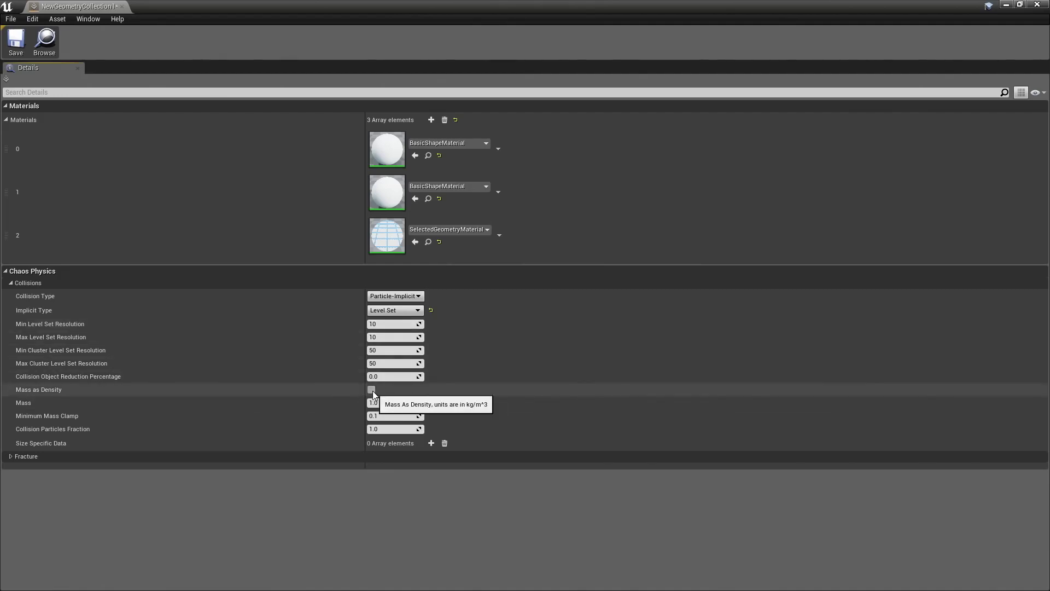
pyautogui.click(383, 403)
pyautogui.write('2300')
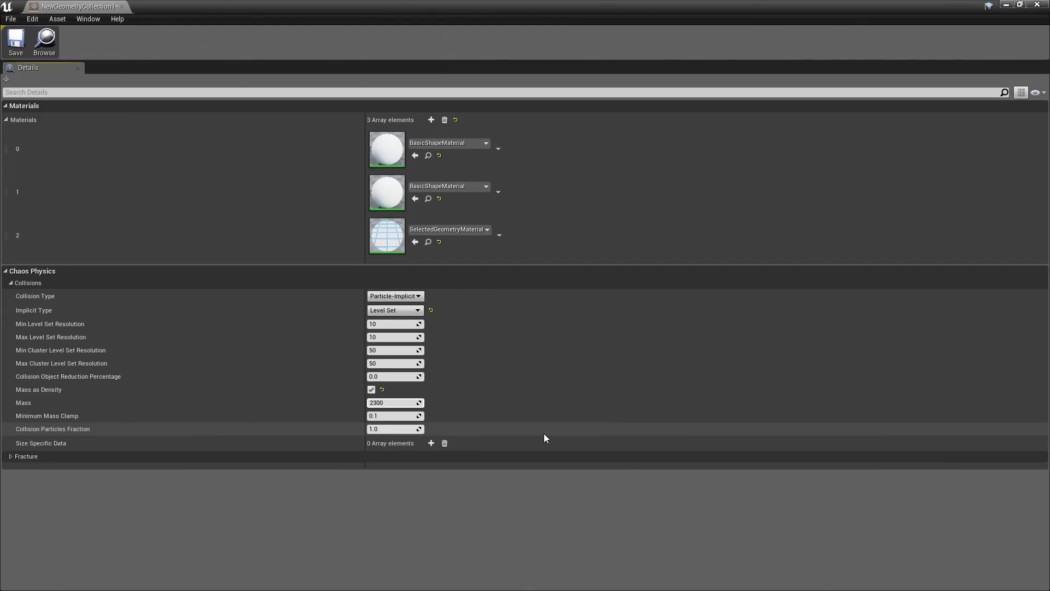
pyautogui.press('Return')
pyautogui.click(15, 41)
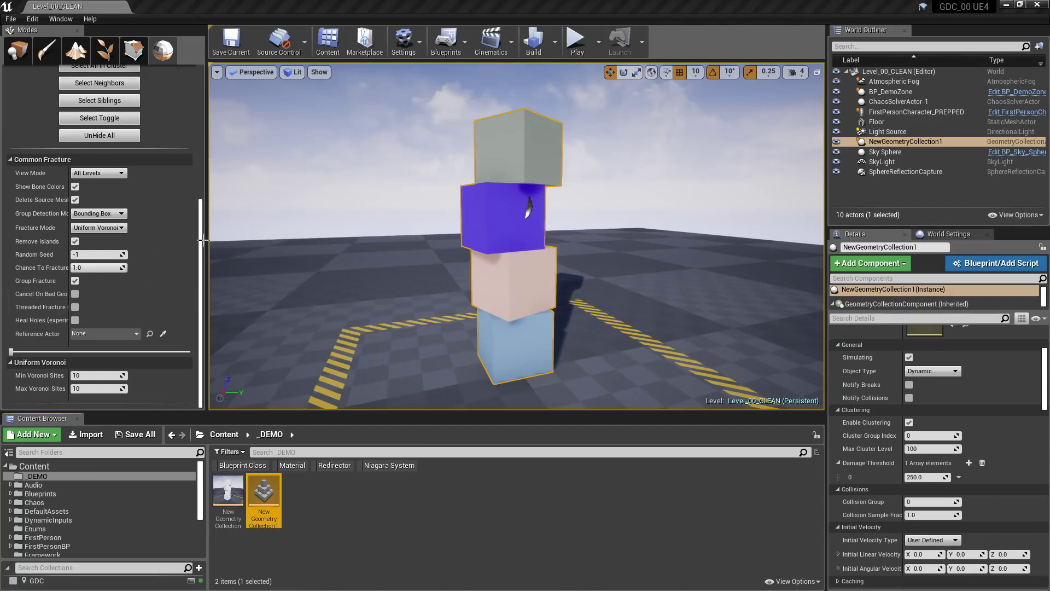
# Set both the minimum and maximum Uniform Voronoi sites to 600.
pyautogui.click(103, 214)
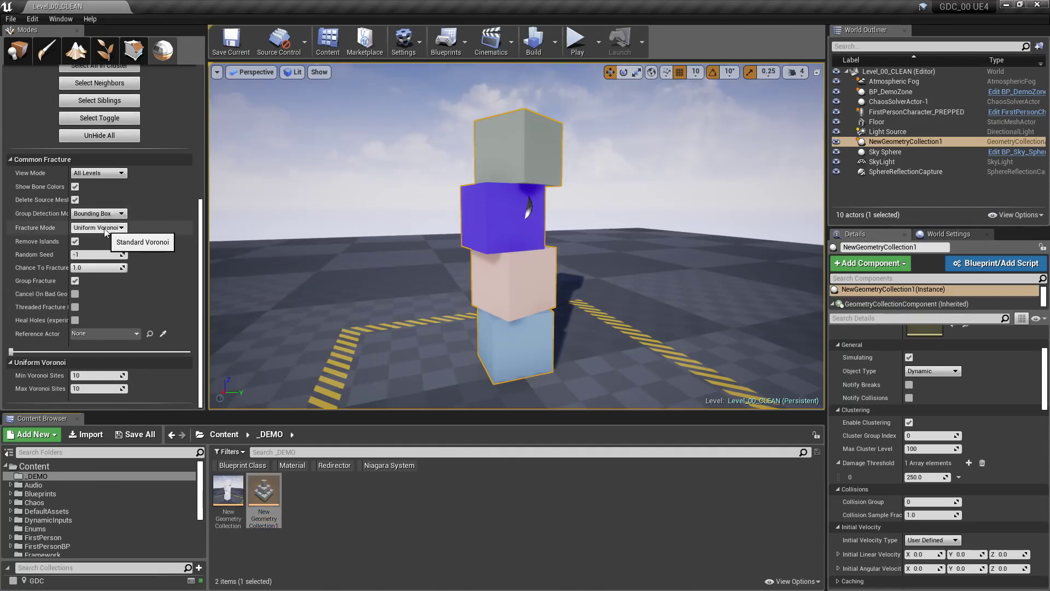
pyautogui.click(95, 375)
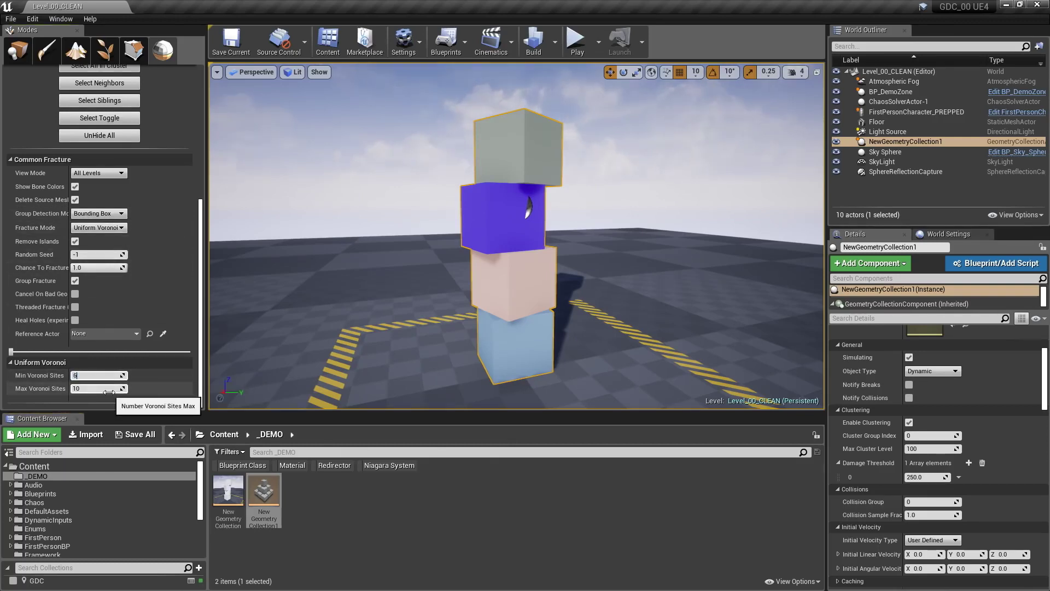
pyautogui.press('Tab')
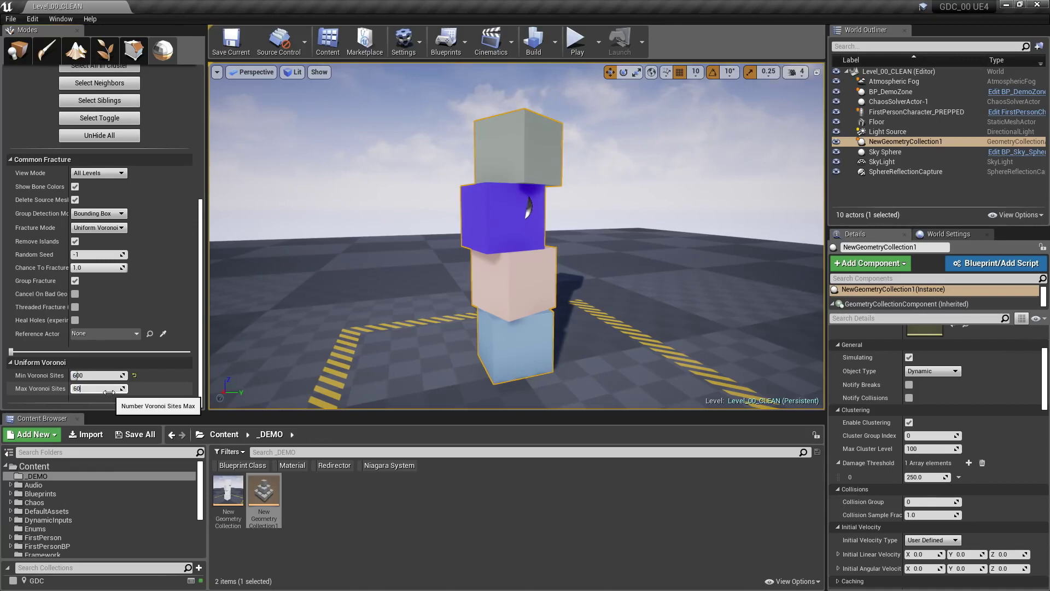
# Select all pieces of the geometry collection and fracture the mesh.
pyautogui.scroll(4, 118, 310)
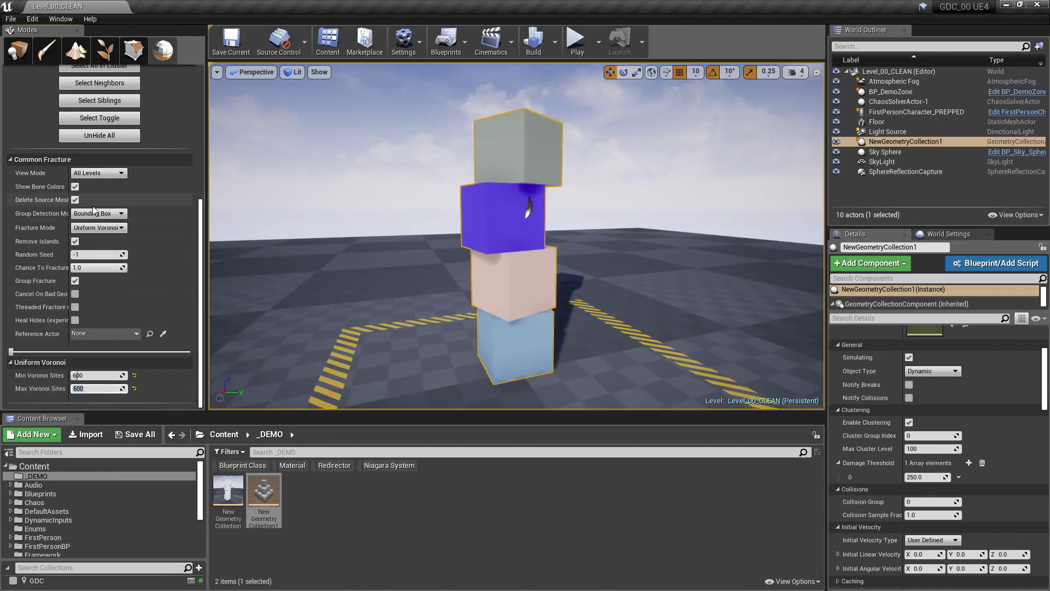
pyautogui.scroll(6, 126, 304)
pyautogui.click(103, 224)
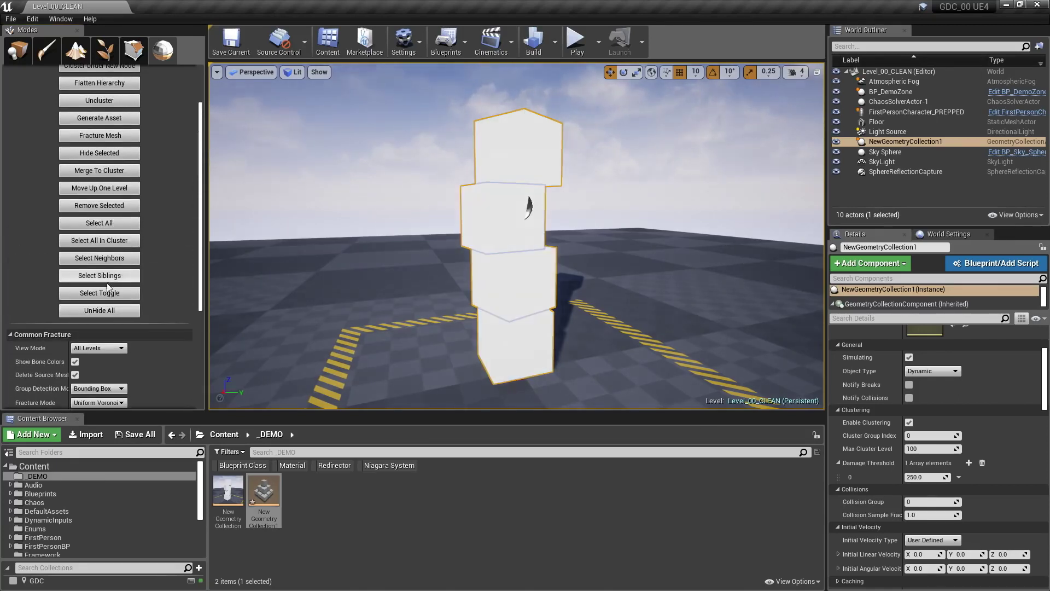
pyautogui.scroll(4, 110, 225)
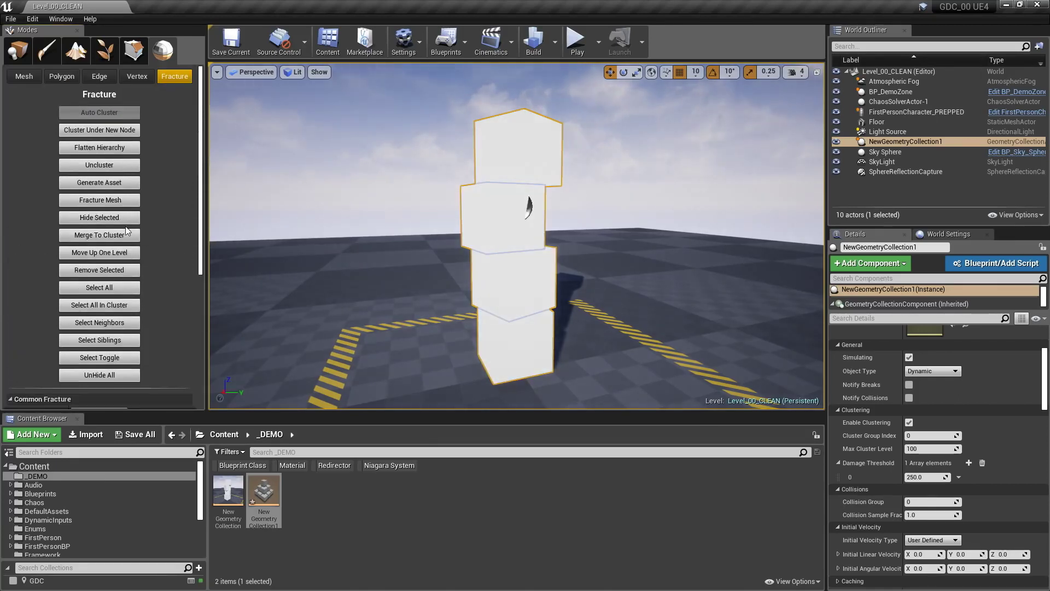
pyautogui.click(105, 202)
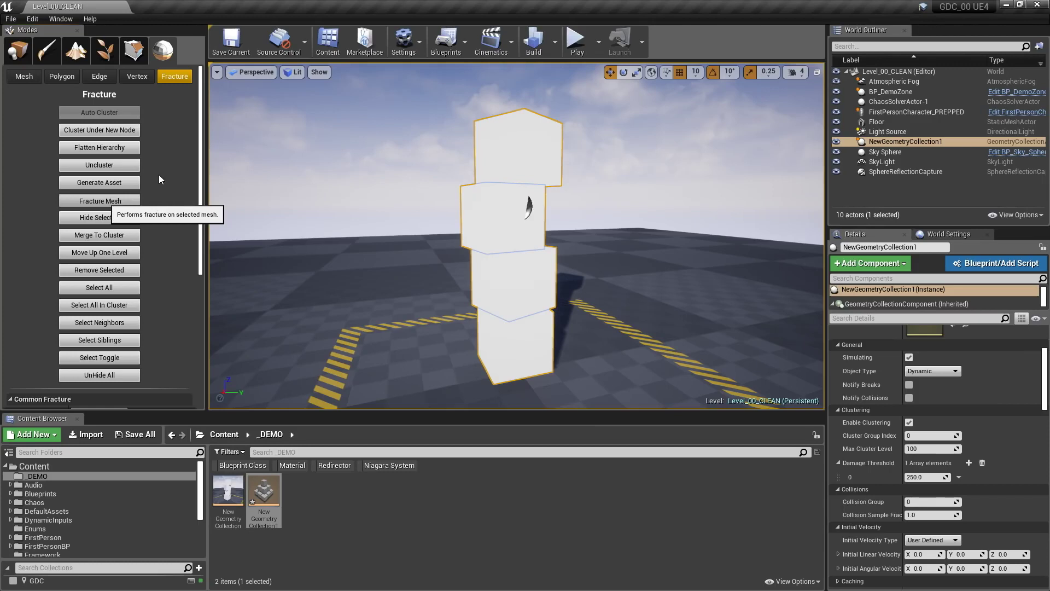
# Spread the fractured pieces apart in the exploded preview to inspect them, and collapse them back together.
pyautogui.scroll(-9, 170, 170)
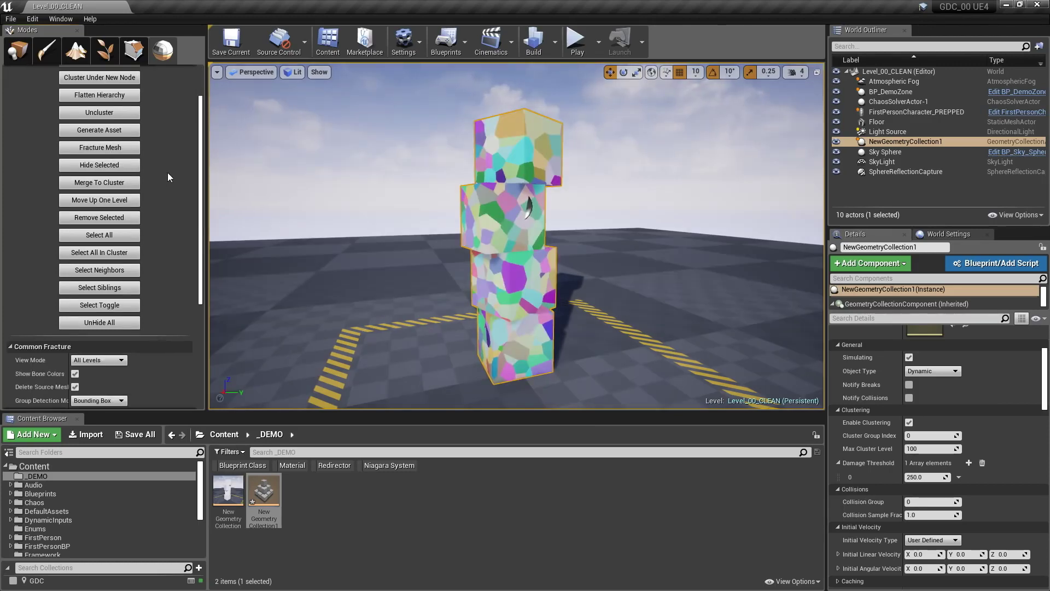
pyautogui.moveTo(12, 353); pyautogui.dragTo(152, 352)
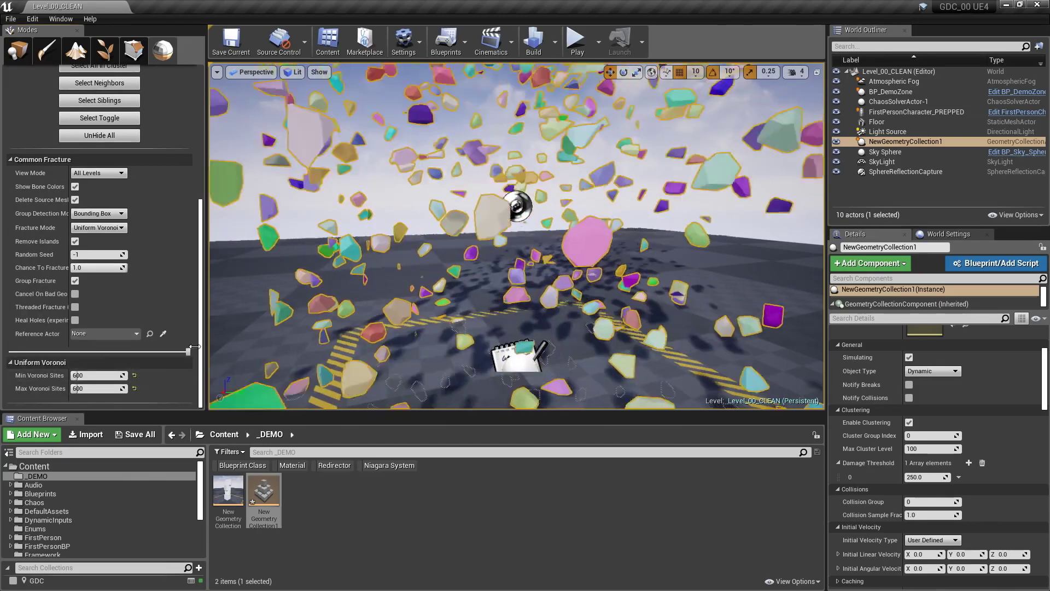
pyautogui.moveTo(175, 349); pyautogui.dragTo(11, 353)
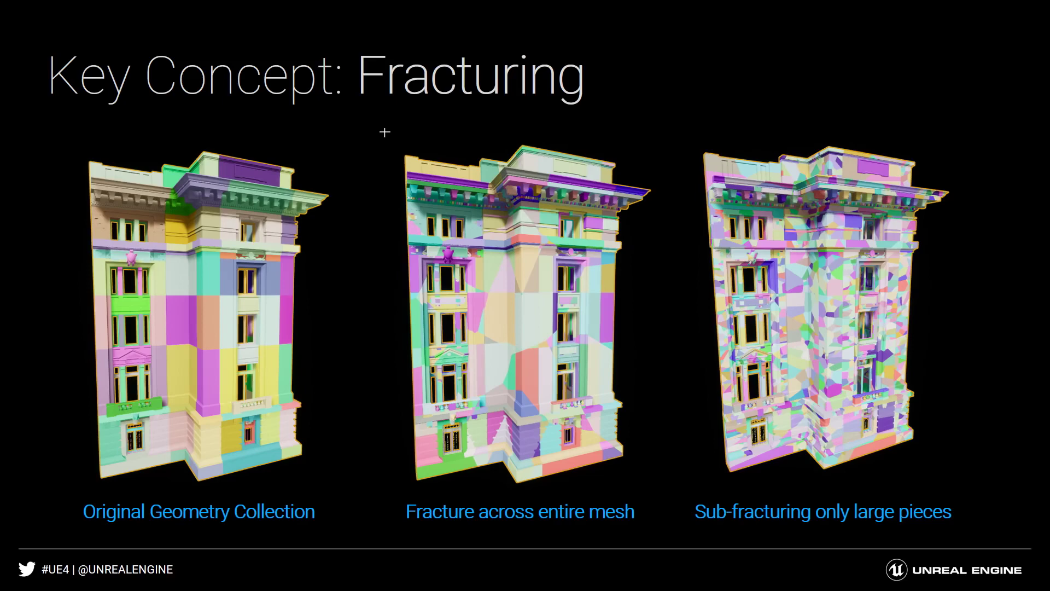
pyautogui.press('Right')
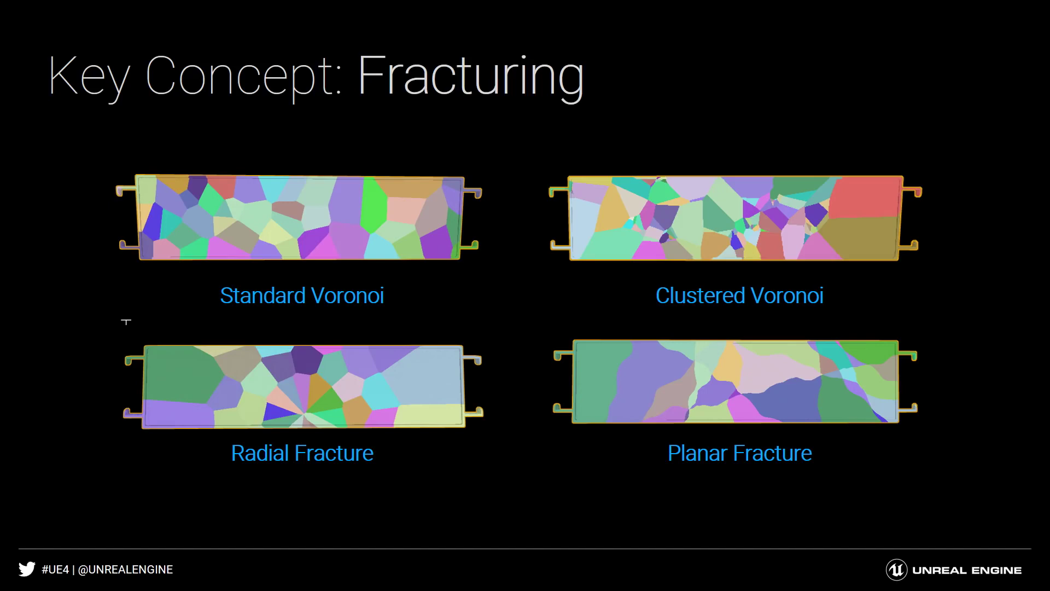
pyautogui.press('Right')
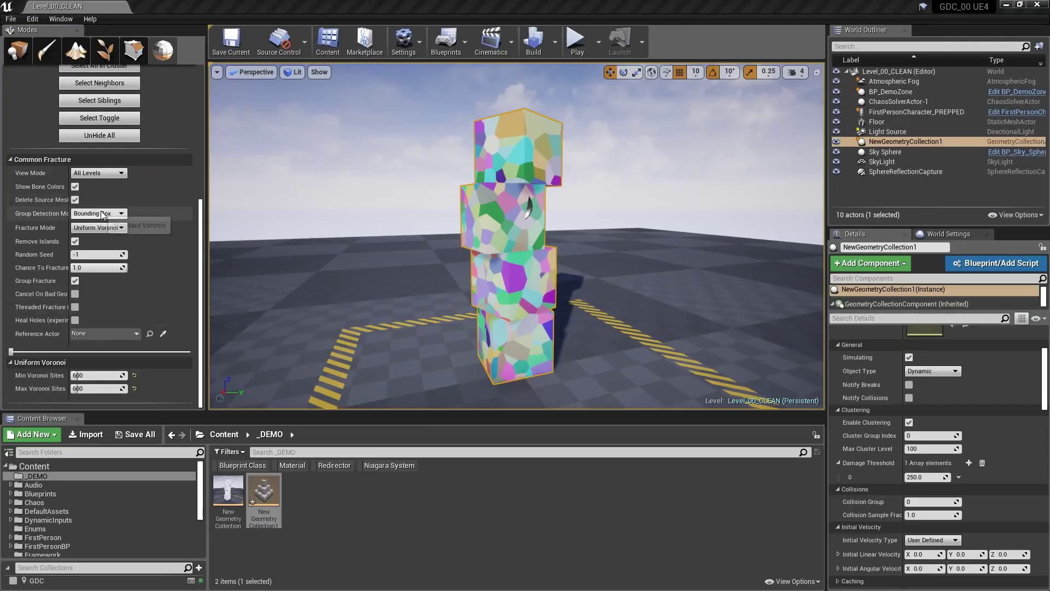
# Set the Group Detection Mode to Proximity and the minimum Uniform Voronoi sites to 300.
pyautogui.click(101, 215)
pyautogui.click(96, 231)
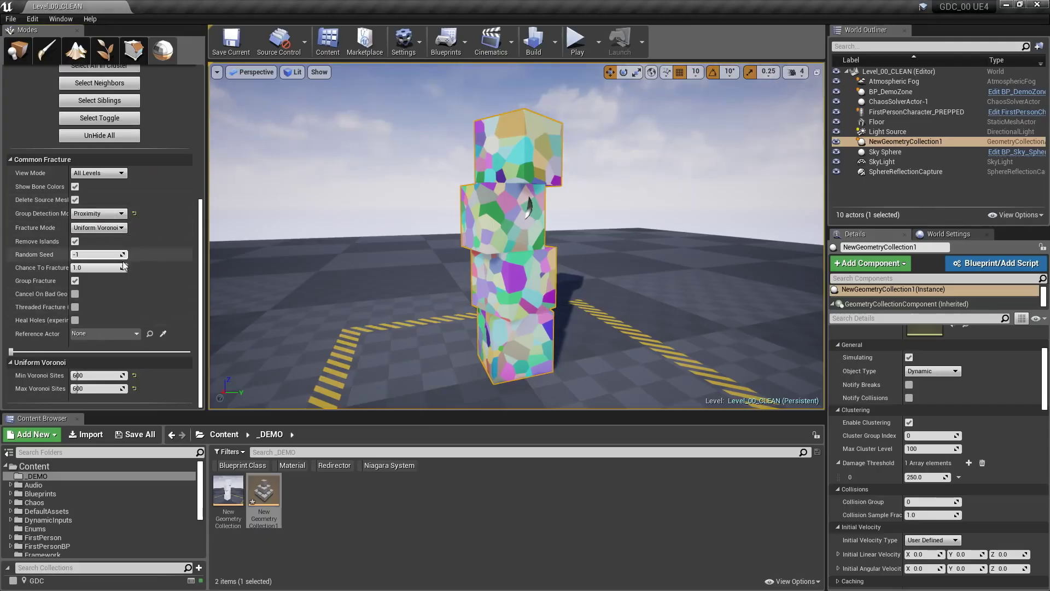
pyautogui.click(90, 375)
pyautogui.write('300')
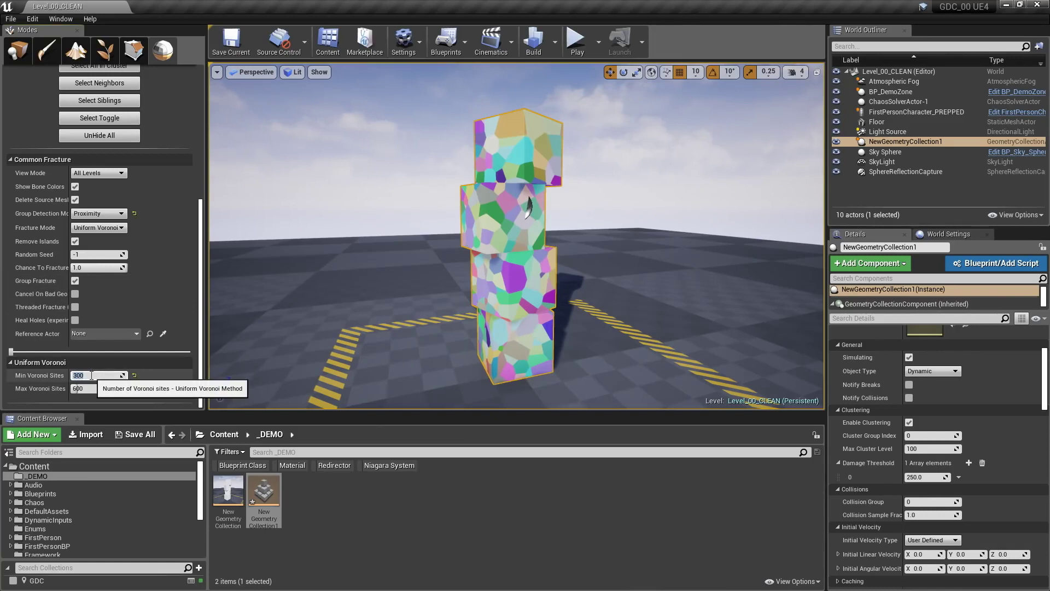
# Flatten the geometry collection's hierarchy and select all of its fractured pieces.
pyautogui.scroll(8, 129, 289)
pyautogui.scroll(1, 133, 272)
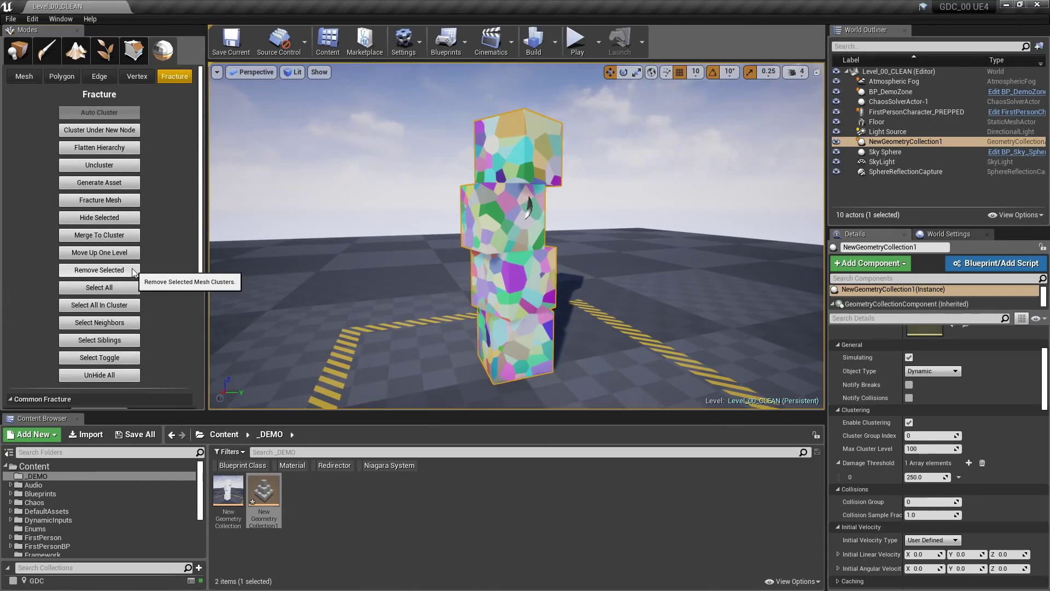
pyautogui.click(105, 152)
pyautogui.scroll(-8, 136, 229)
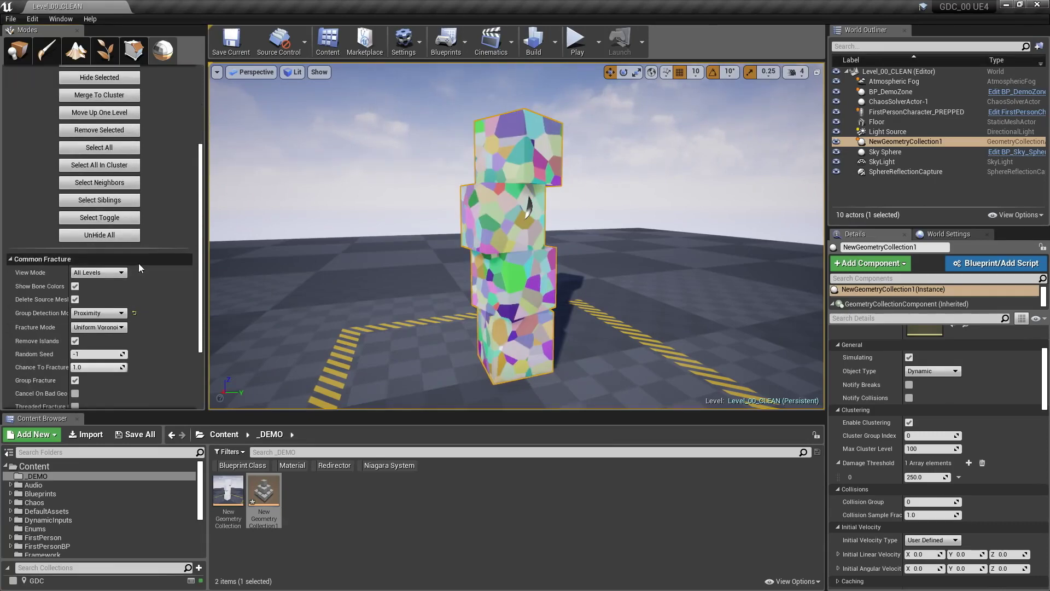
pyautogui.scroll(6, 134, 263)
pyautogui.scroll(-3, 103, 235)
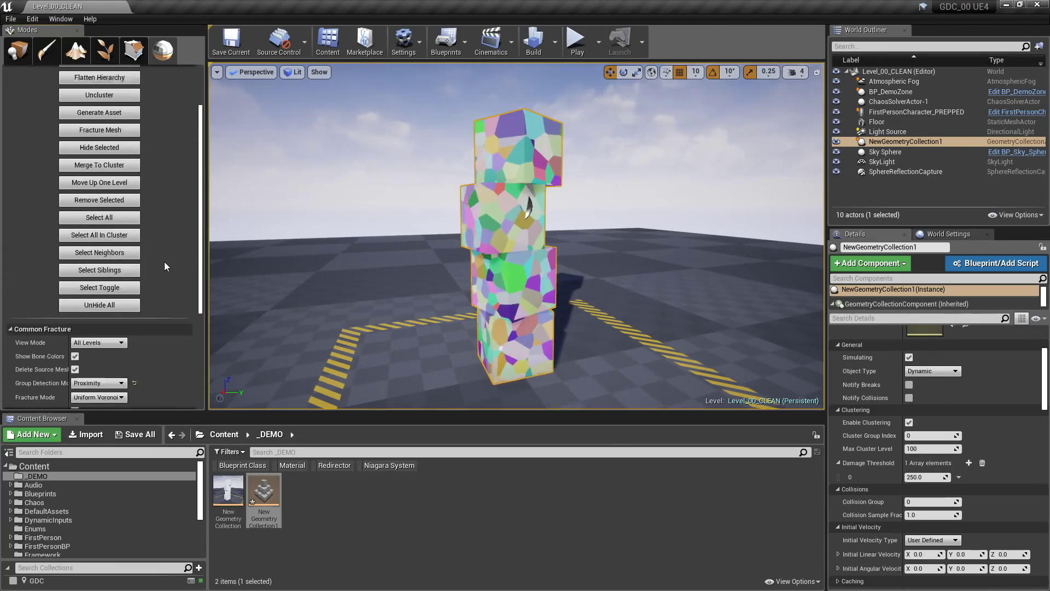
pyautogui.click(99, 199)
pyautogui.scroll(3, 164, 186)
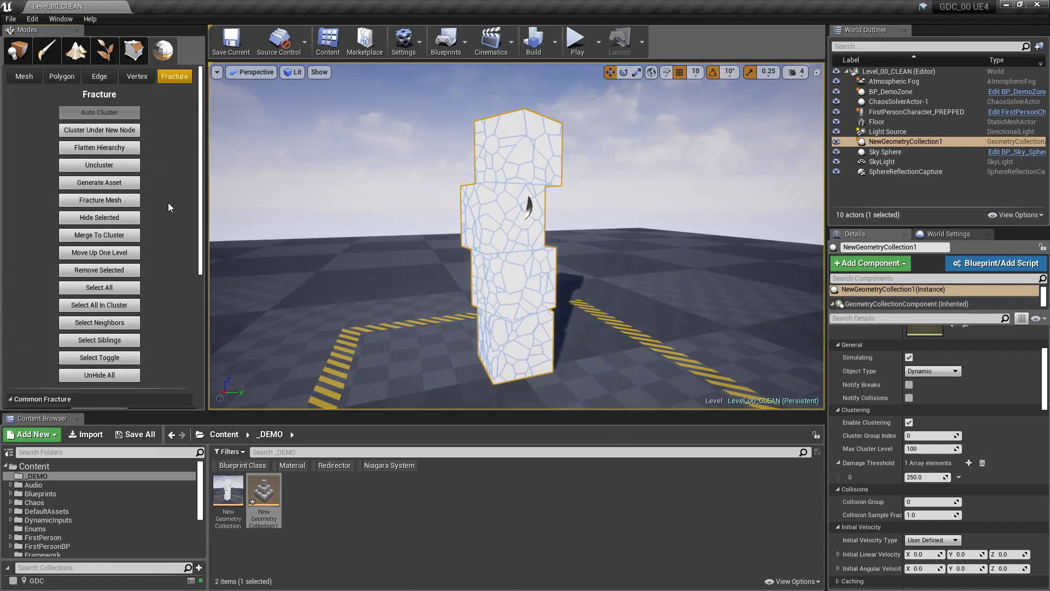
# Set the fracture View Mode to Level1 and auto cluster the selected pieces.
pyautogui.scroll(-4, 123, 383)
pyautogui.click(103, 345)
pyautogui.click(96, 359)
pyautogui.click(104, 343)
pyautogui.click(90, 366)
pyautogui.scroll(3, 125, 316)
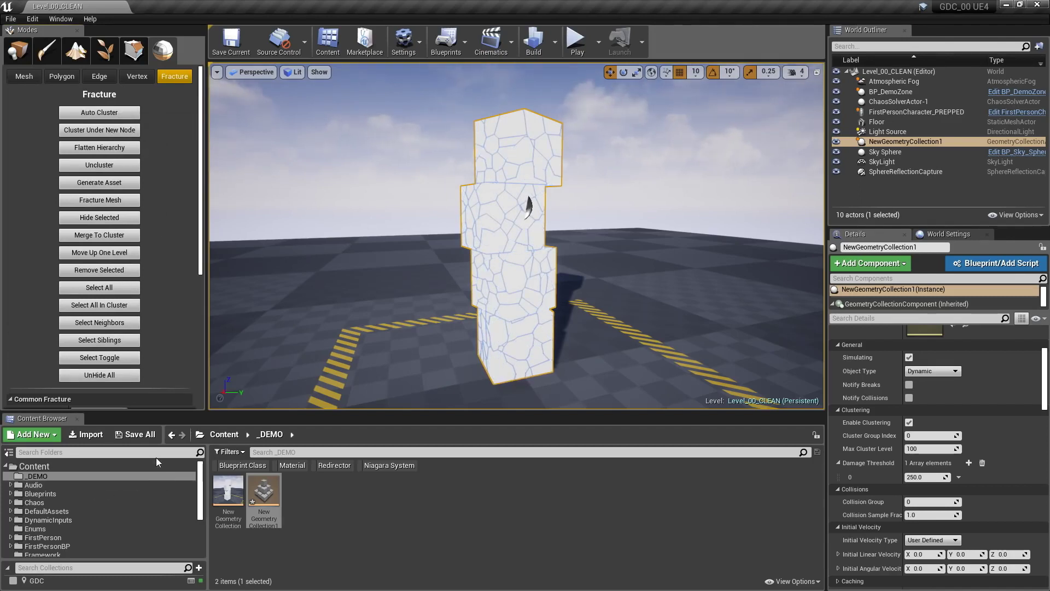
# Open the Output Log from the developer tools.
pyautogui.click(72, 19)
pyautogui.moveTo(110, 213)
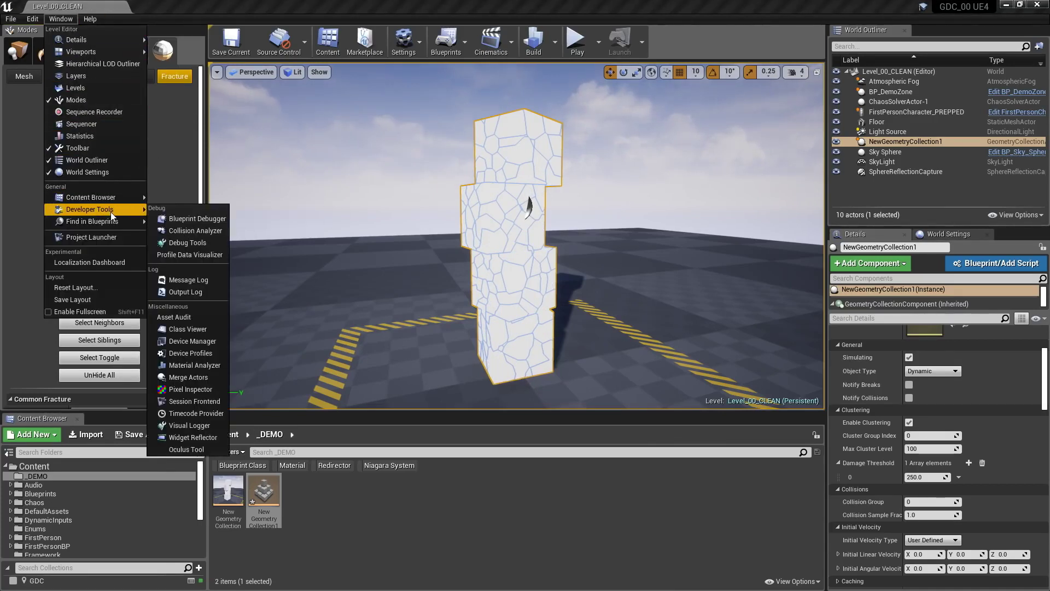
pyautogui.click(186, 291)
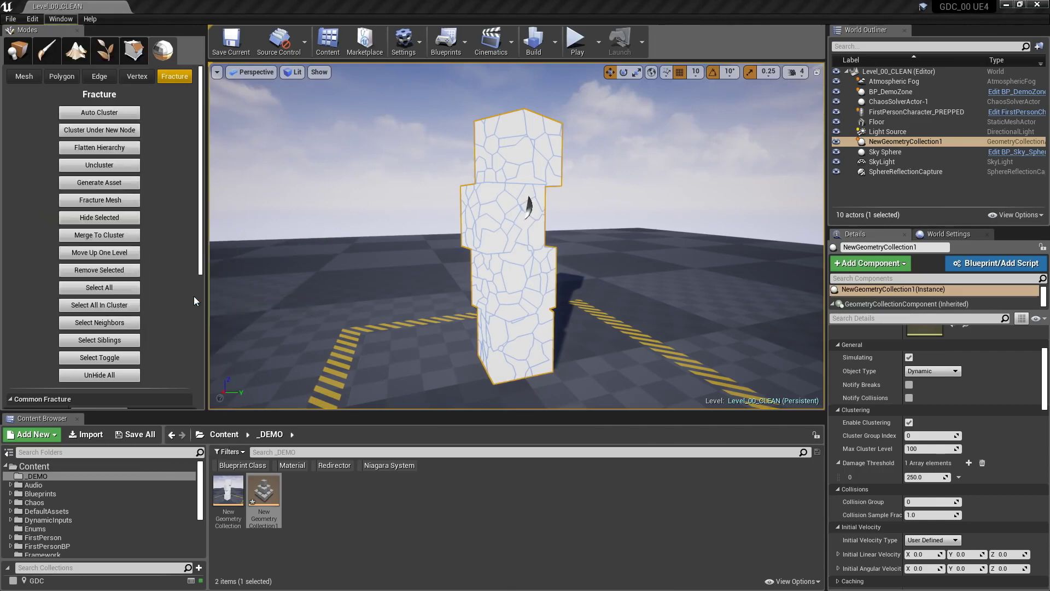
# Run the console command GeometryCollection.PrintDetailedStatistics to list the collection's statistics and bone hierarchy.
pyautogui.click(620, 403)
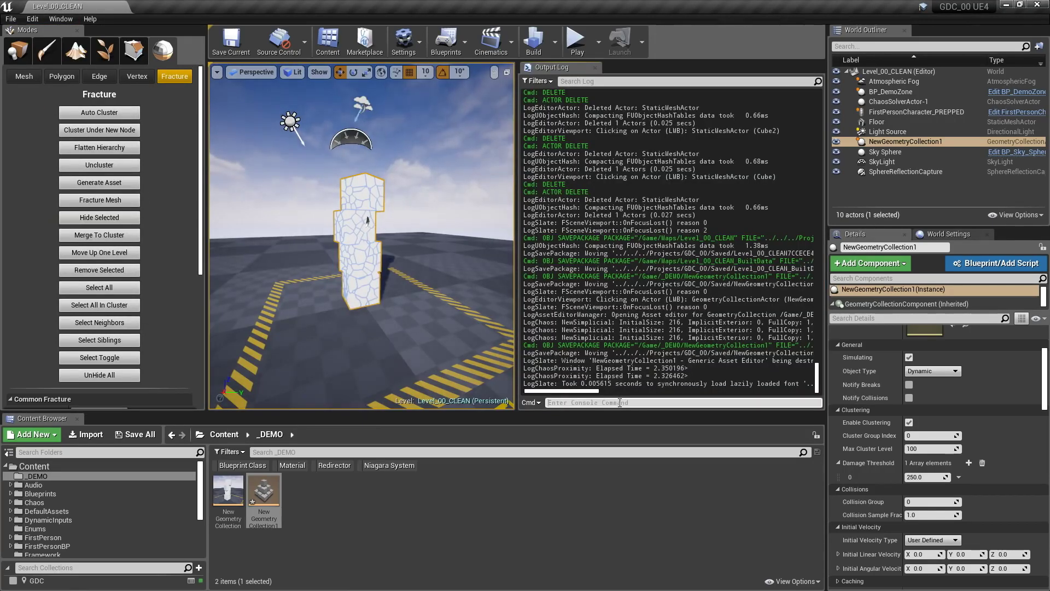
pyautogui.write('geometry')
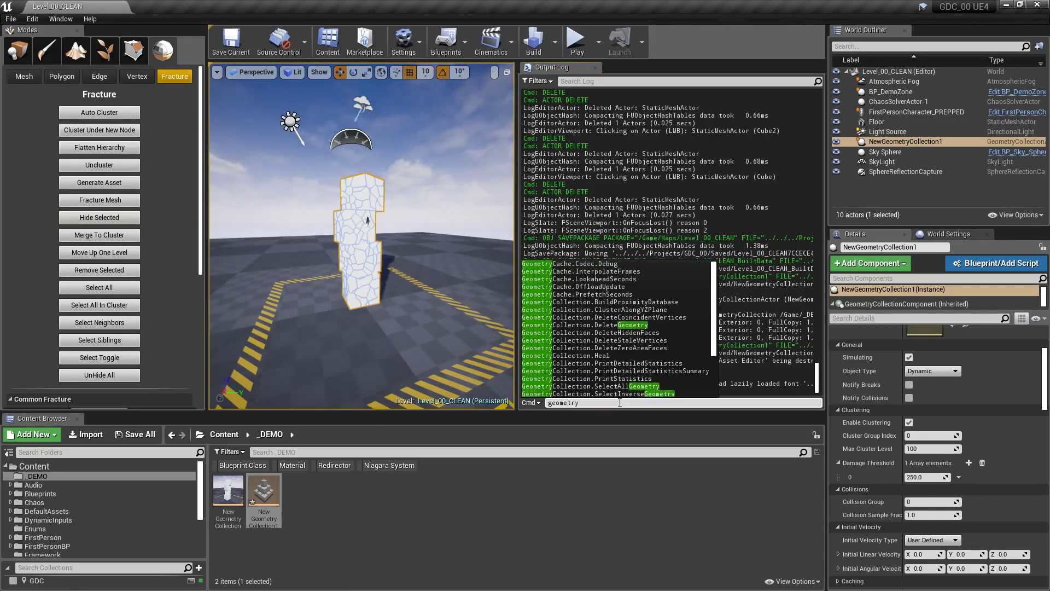
pyautogui.write('collection')
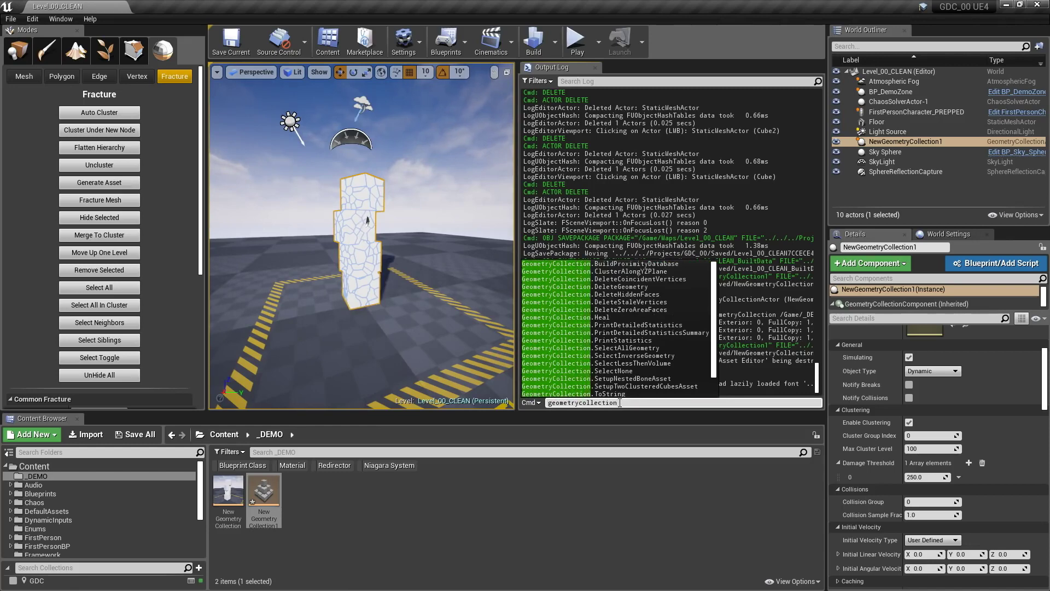
pyautogui.write('.print')
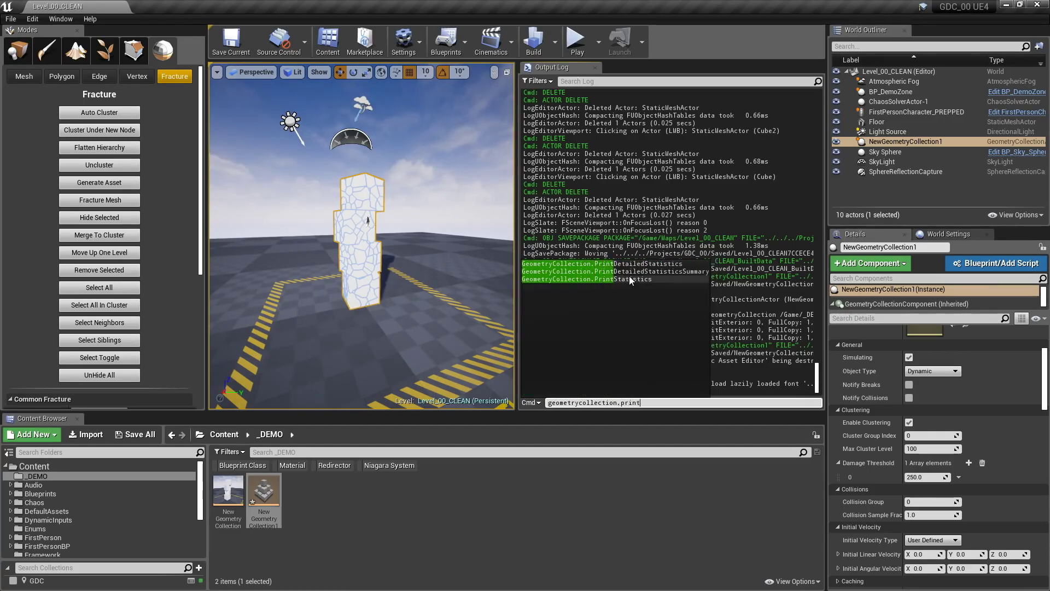
pyautogui.click(639, 265)
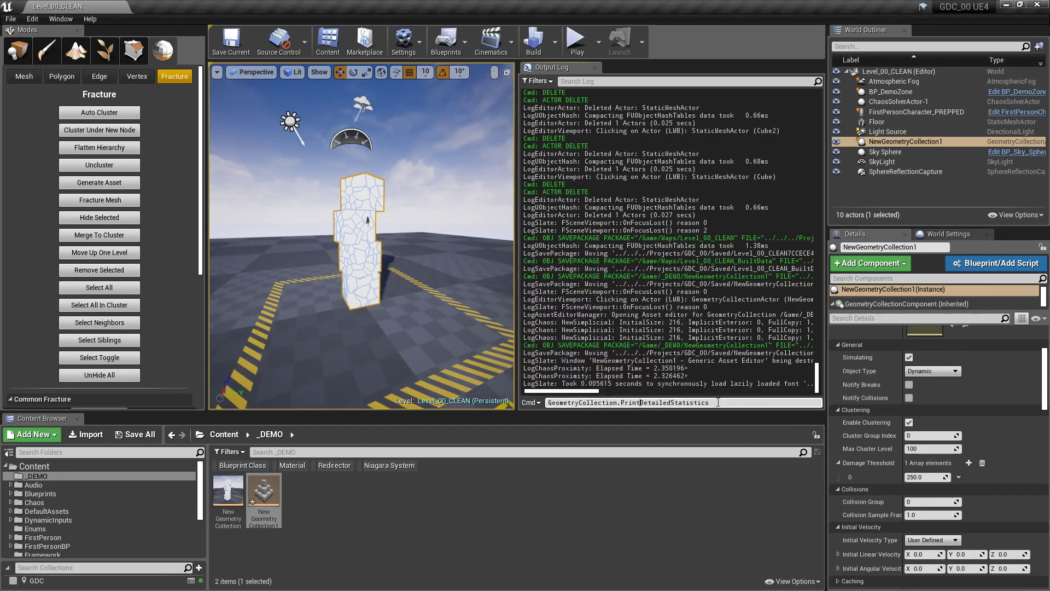
pyautogui.press('Return')
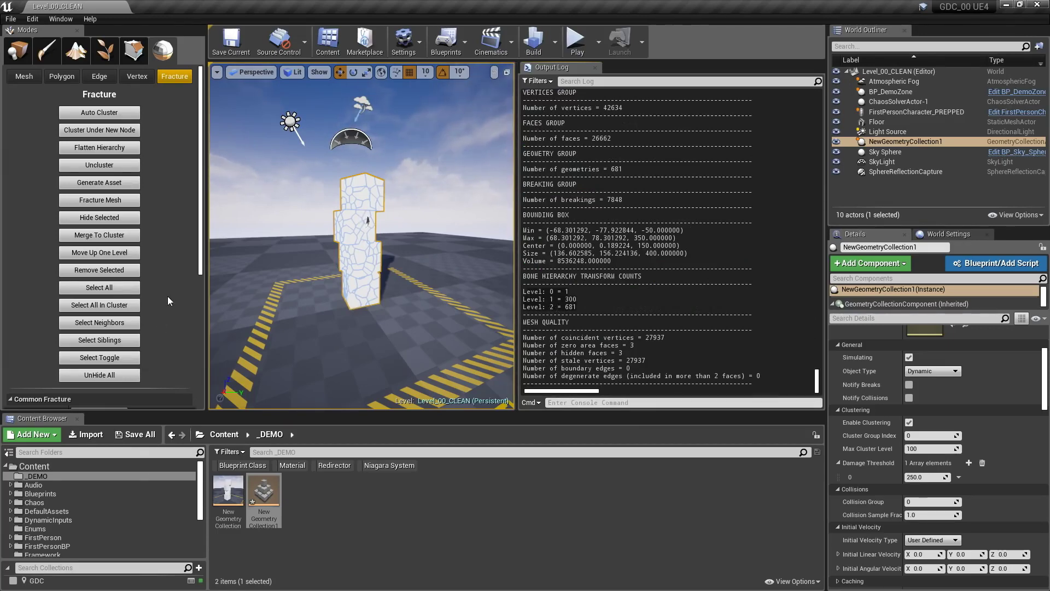
# Set the Group Detection Mode to Bounding Box and auto cluster the pieces with a minimum of 150 Voronoi sites.
pyautogui.scroll(-8, 153, 284)
pyautogui.click(100, 226)
pyautogui.click(97, 235)
pyautogui.scroll(-1, 96, 361)
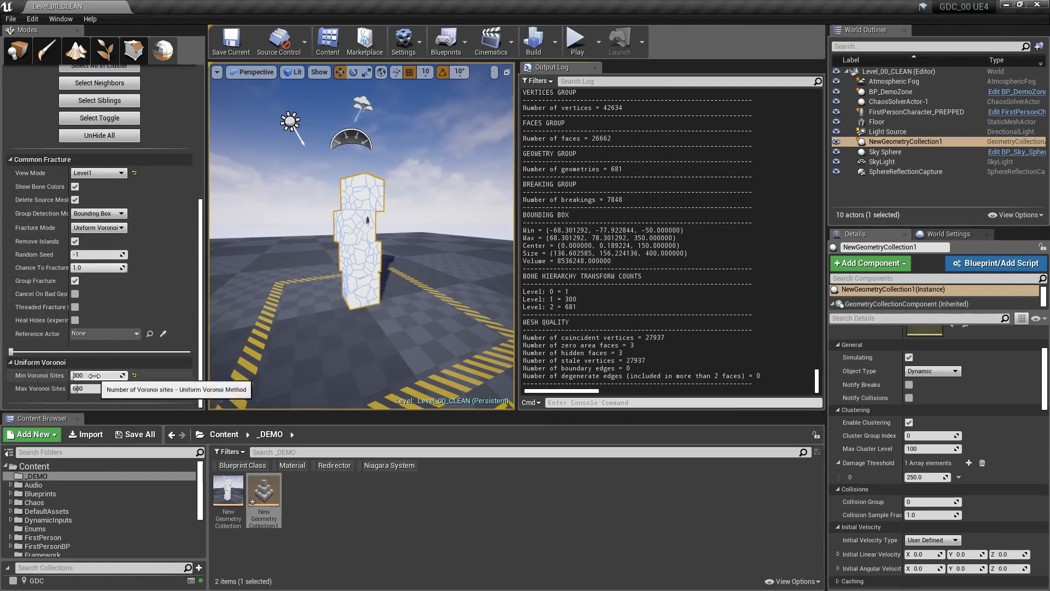
pyautogui.click(94, 376)
pyautogui.write('150')
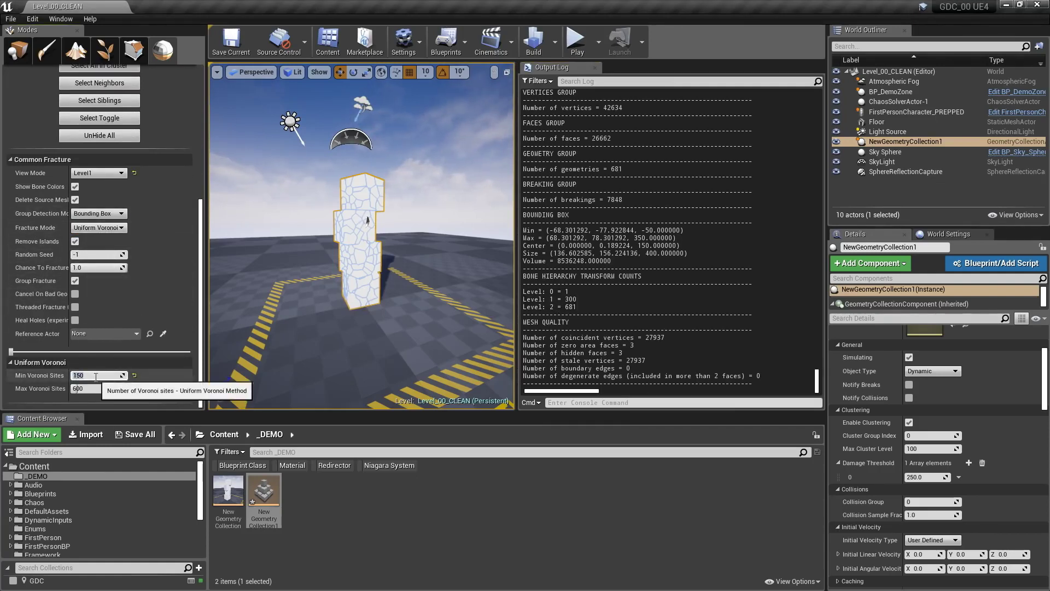
pyautogui.scroll(10, 120, 233)
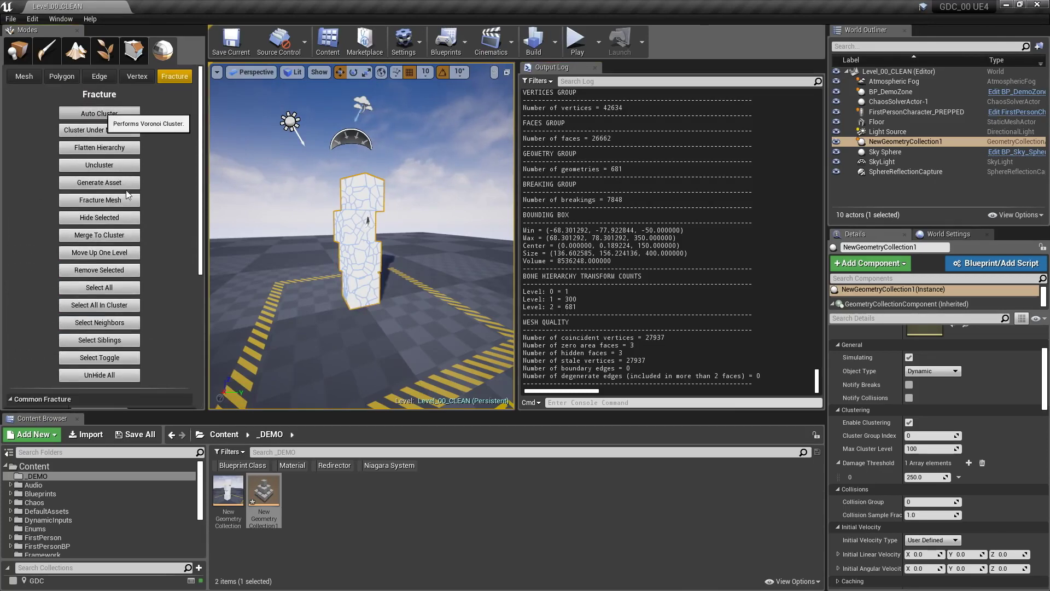
# Set the minimum Voronoi sites to 75 and auto cluster the pieces to add another hierarchy level.
pyautogui.scroll(-4, 143, 195)
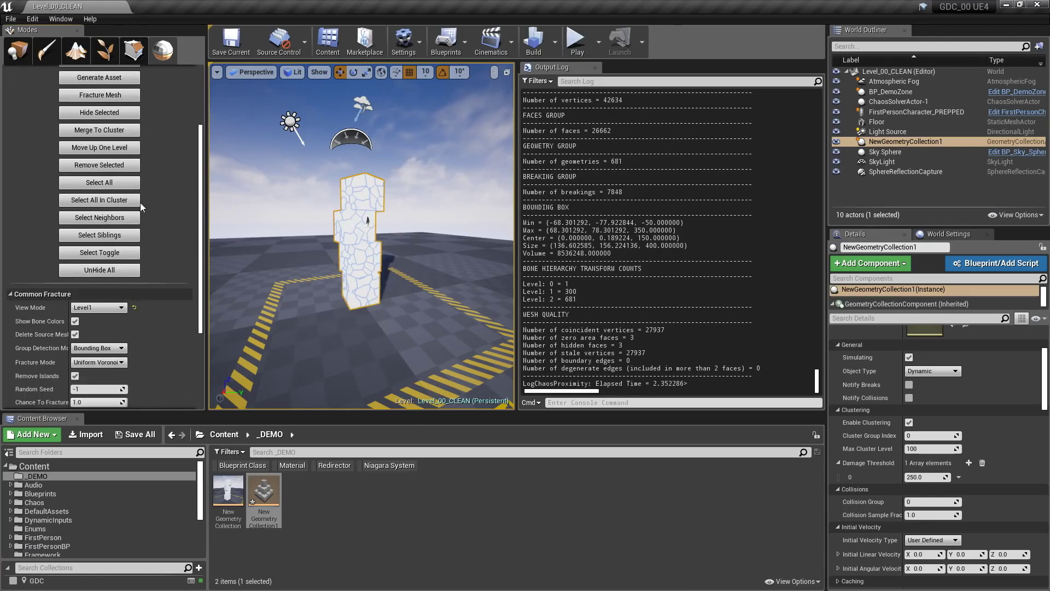
pyautogui.scroll(-5, 136, 208)
pyautogui.click(91, 376)
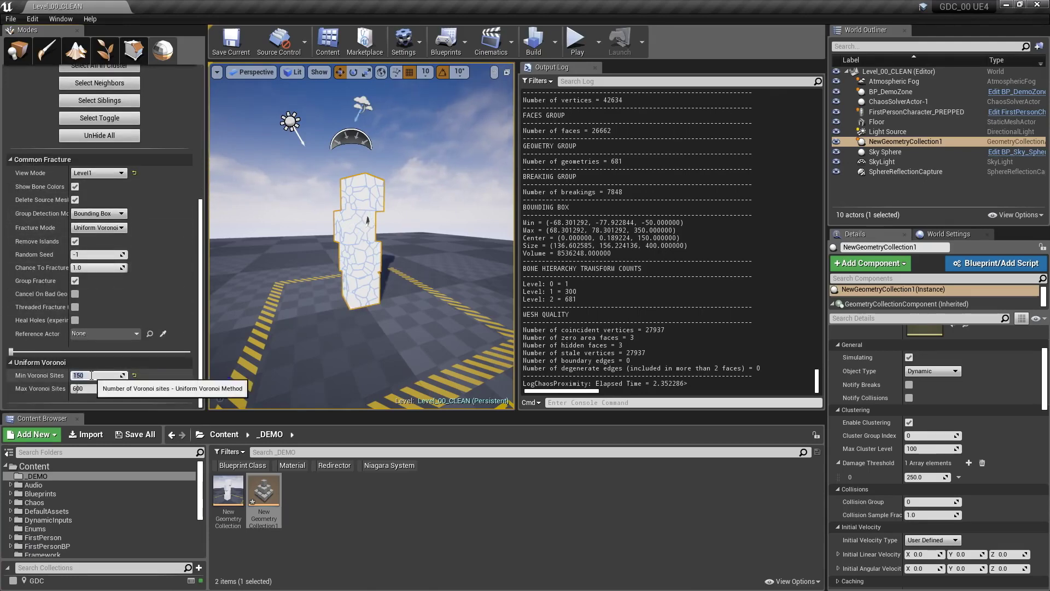
pyautogui.scroll(5, 124, 189)
pyautogui.scroll(4, 113, 199)
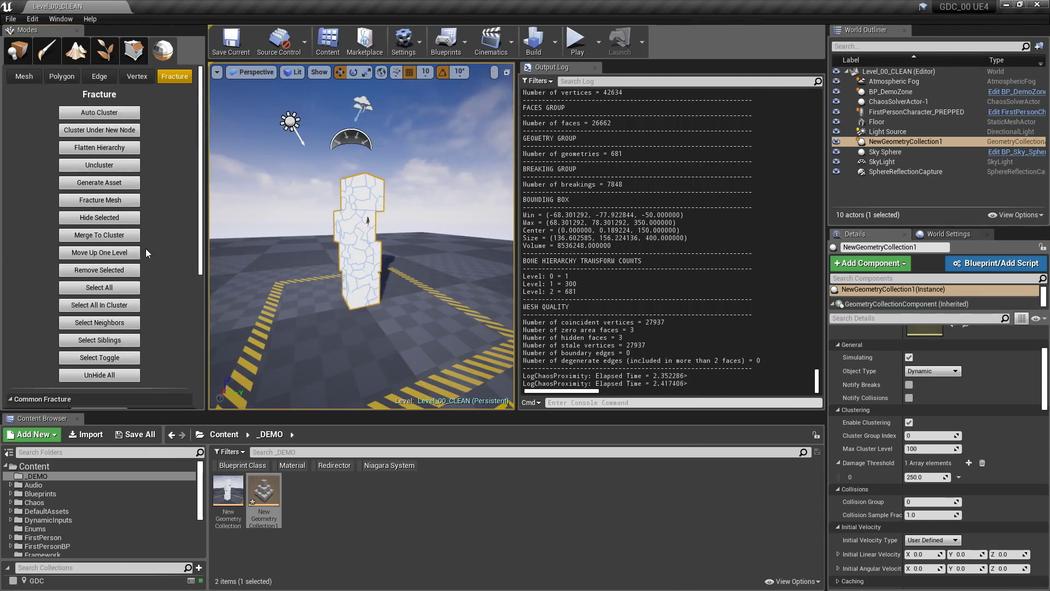
# Set the minimum Voronoi sites to 30 and auto cluster the pieces again.
pyautogui.scroll(-8, 144, 252)
pyautogui.click(91, 376)
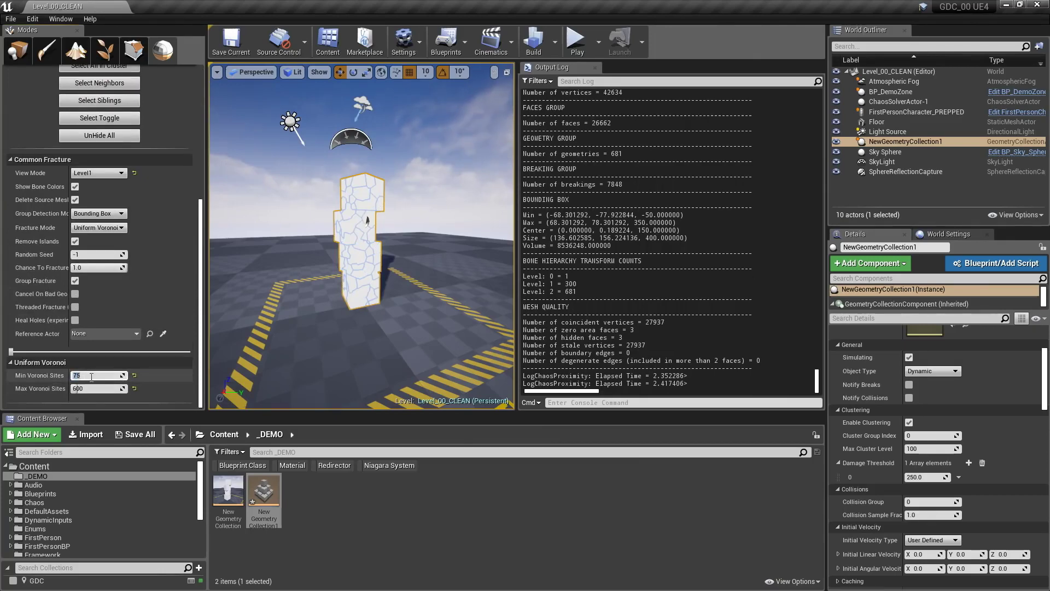
pyautogui.scroll(8, 100, 226)
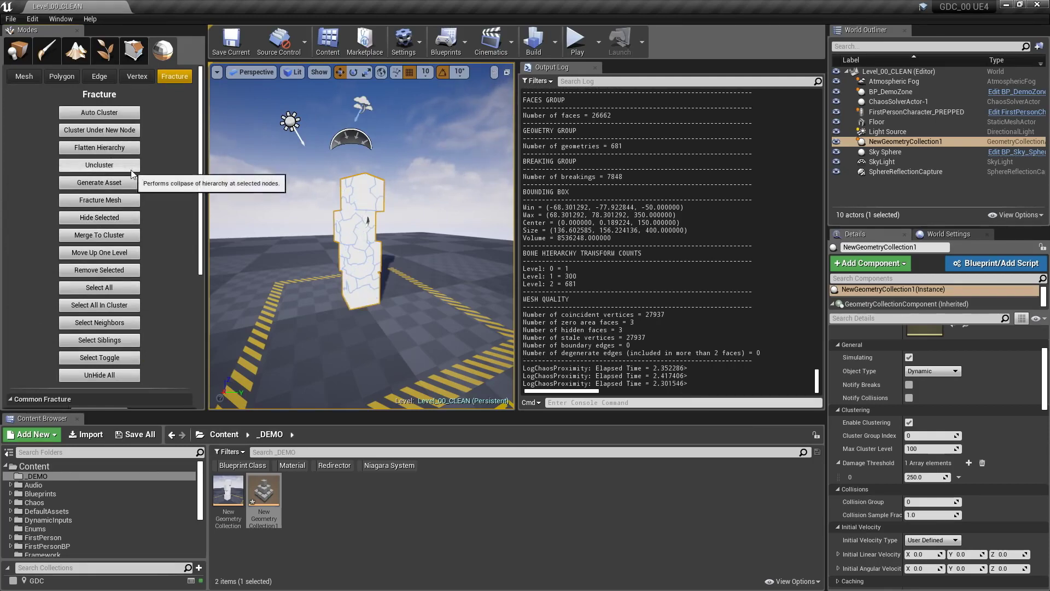
# Set the minimum Voronoi sites to 10 and auto cluster the pieces into the coarsest level.
pyautogui.scroll(-8, 94, 397)
pyautogui.click(96, 387)
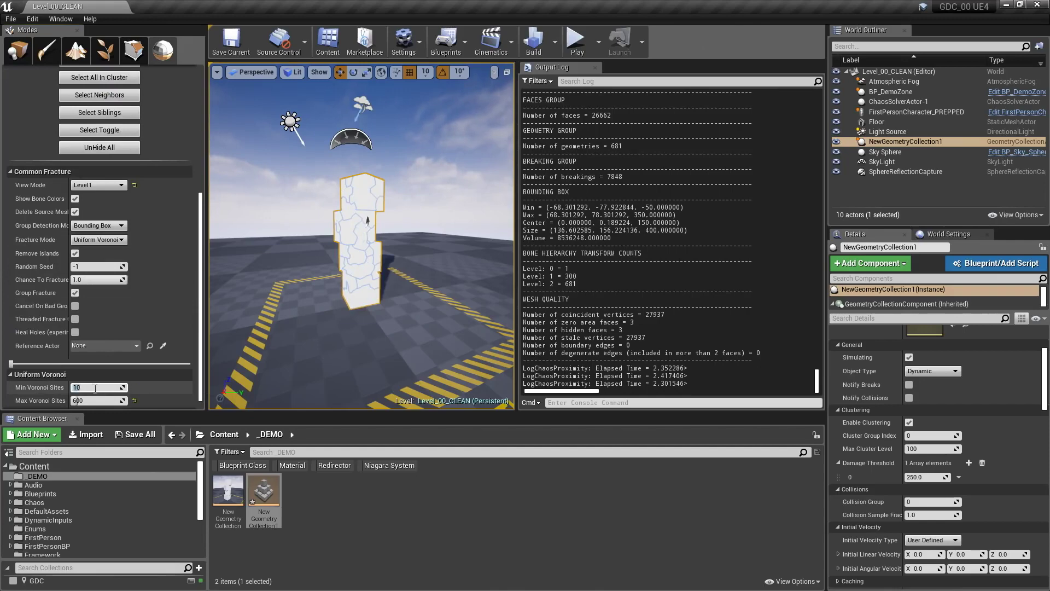
pyautogui.scroll(8, 109, 219)
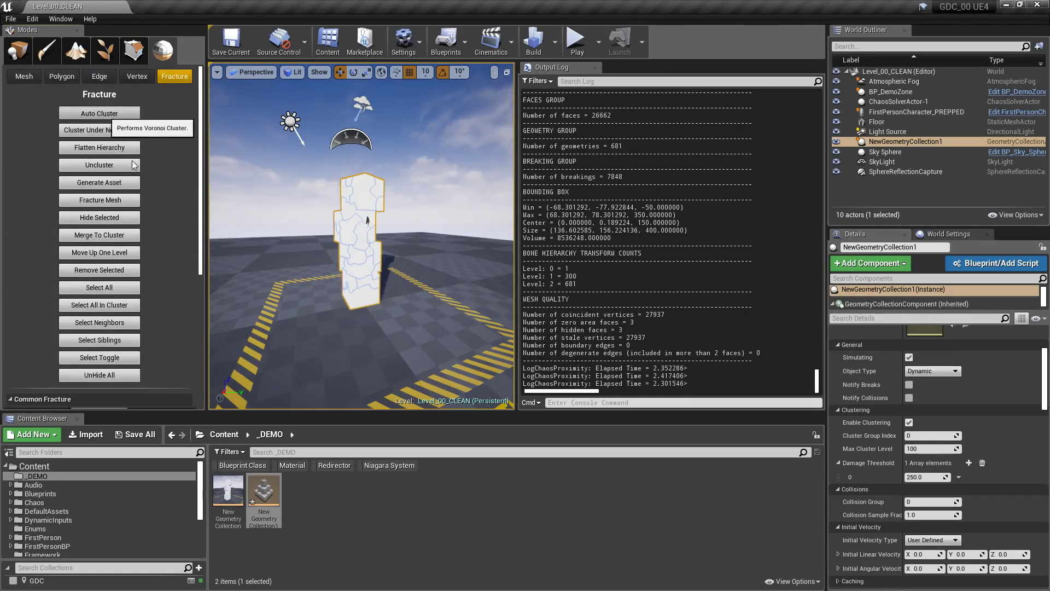
pyautogui.click(133, 166)
# Toggle the piece selection so that none of the clusters stay selected.
pyautogui.scroll(-3, 343, 232)
pyautogui.scroll(-6, 144, 320)
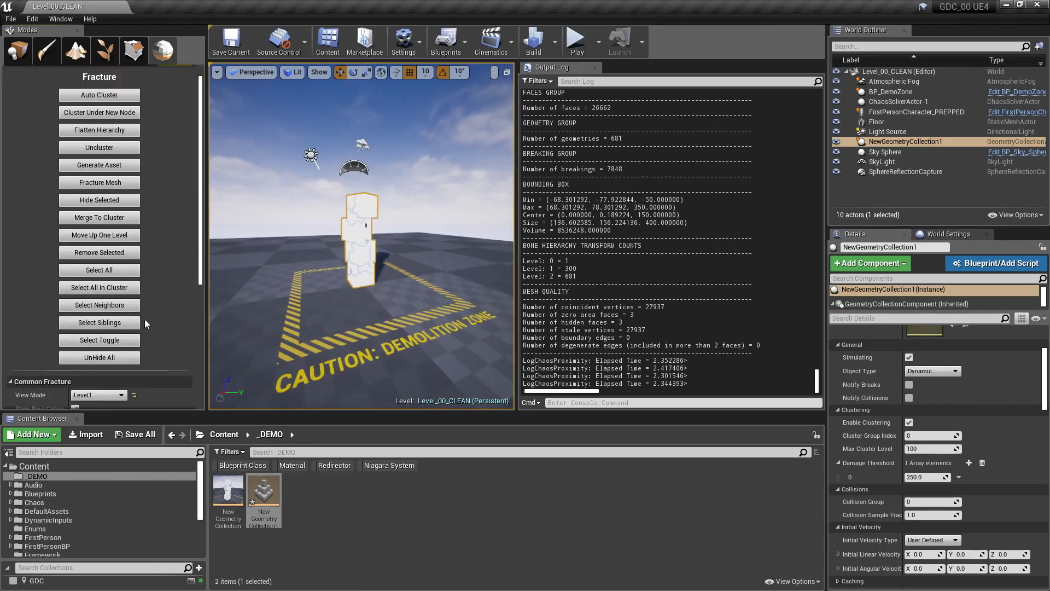
pyautogui.click(100, 235)
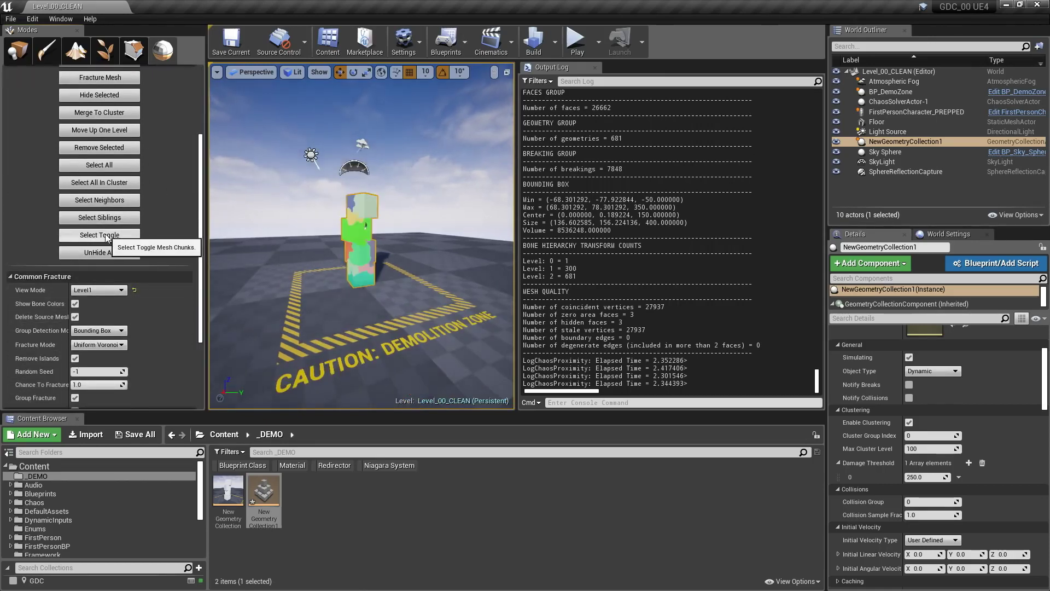
# Spread the clusters apart in the exploded preview, switch the View Mode to Level3, and collapse the pieces back together.
pyautogui.press('f')
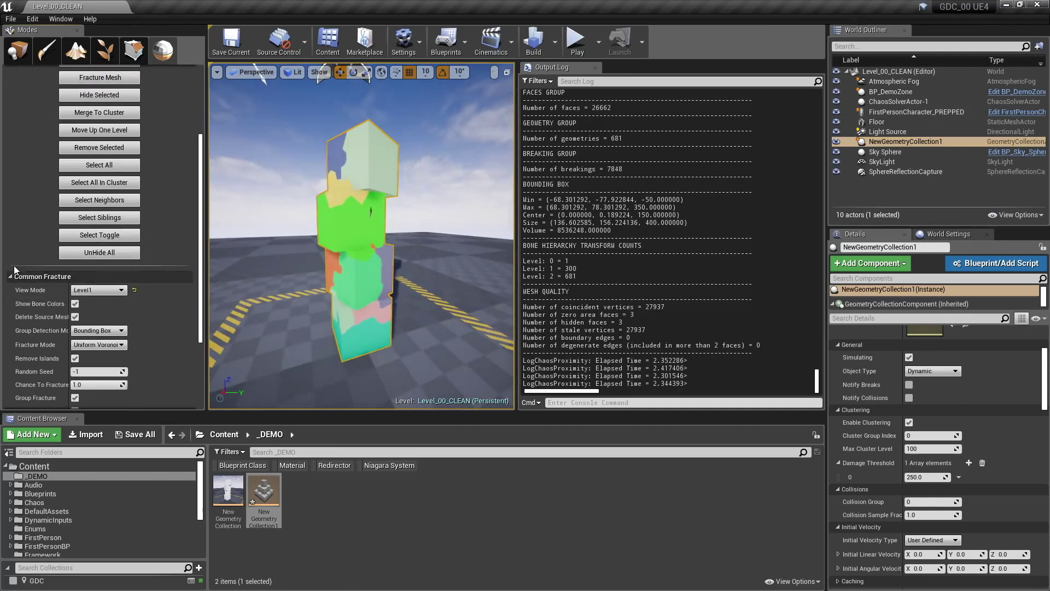
pyautogui.scroll(-4, 14, 265)
pyautogui.moveTo(16, 401); pyautogui.dragTo(75, 393)
pyautogui.click(122, 220)
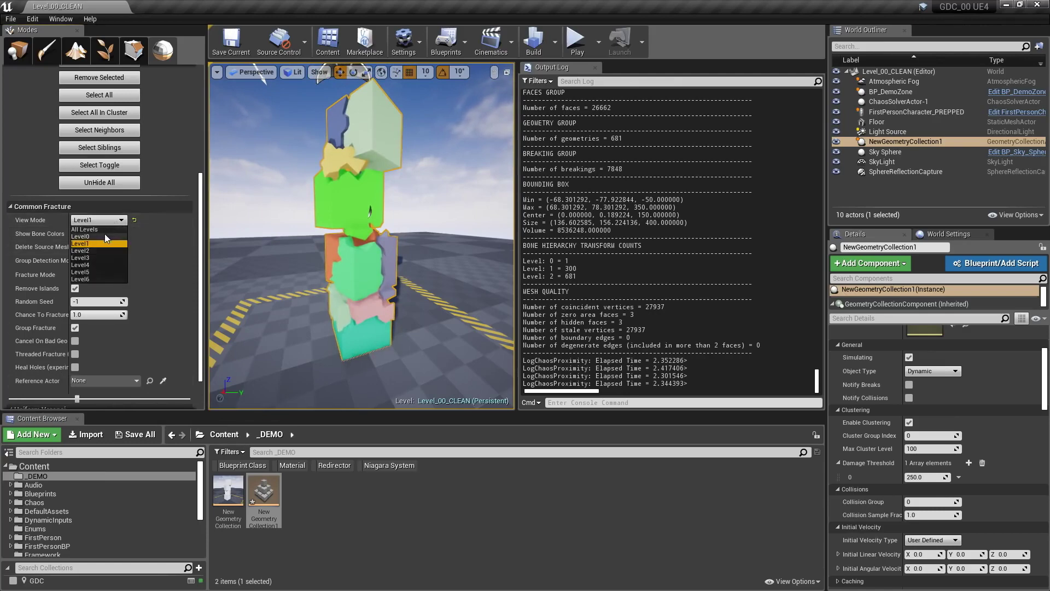
pyautogui.click(94, 255)
pyautogui.moveTo(76, 399); pyautogui.dragTo(10, 398)
# Rerun the detailed statistics command to check the hierarchy levels of the clustered collection.
pyautogui.click(646, 403)
pyautogui.press('Up')
pyautogui.press('Return')
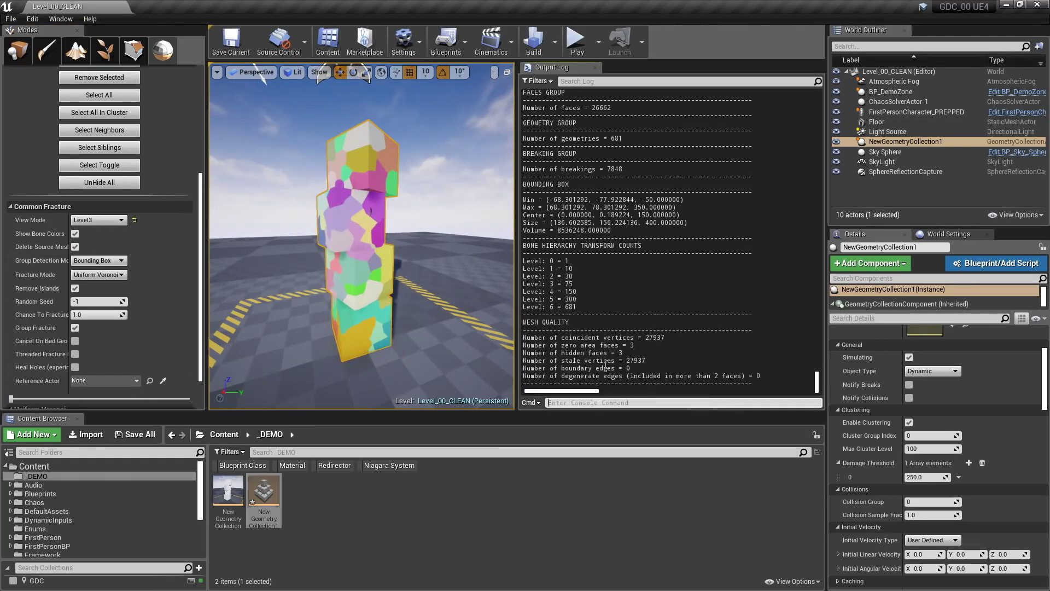